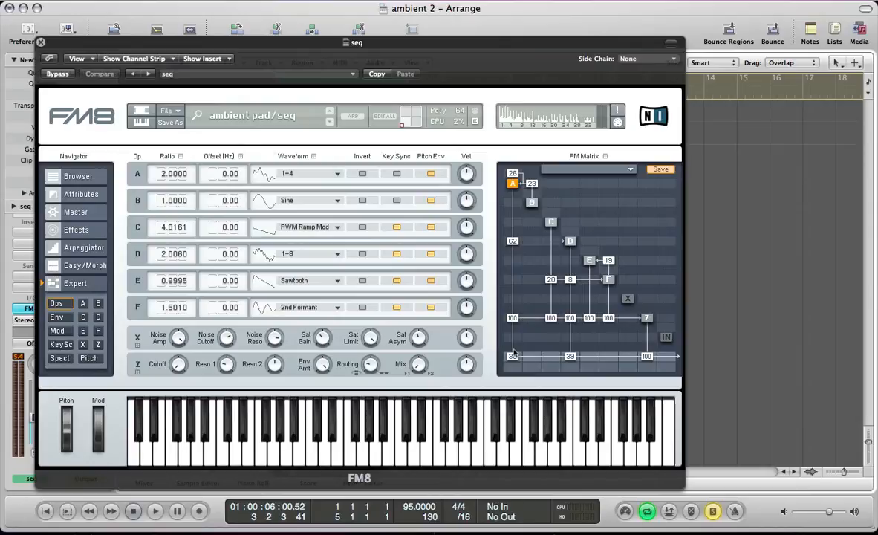
Play the finished ambient pad patch, view its notes in the Piano Roll, and return to the synth window.
key("space")
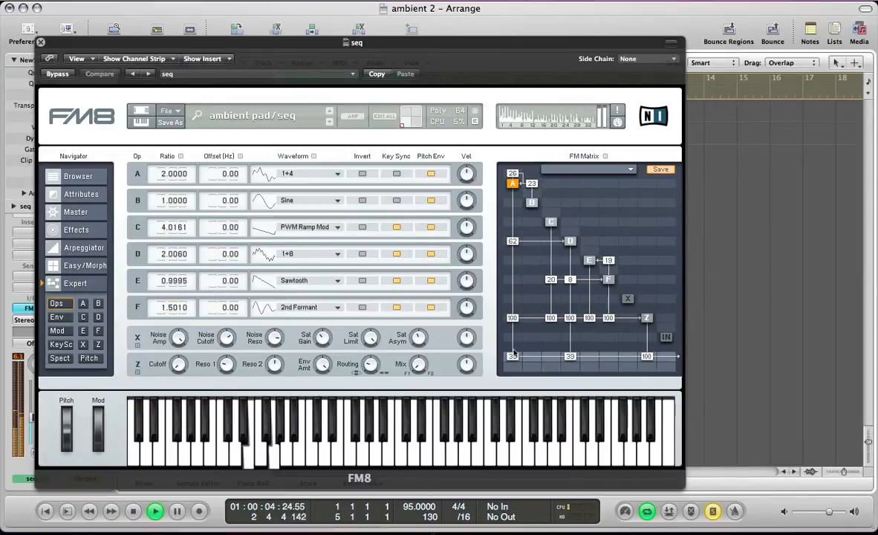
key("space")
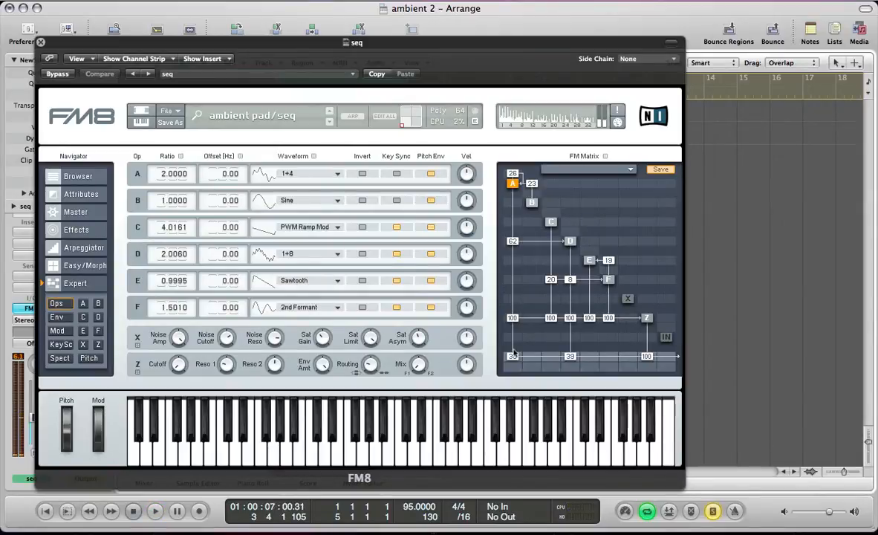
key("super+w")
key("super+6")
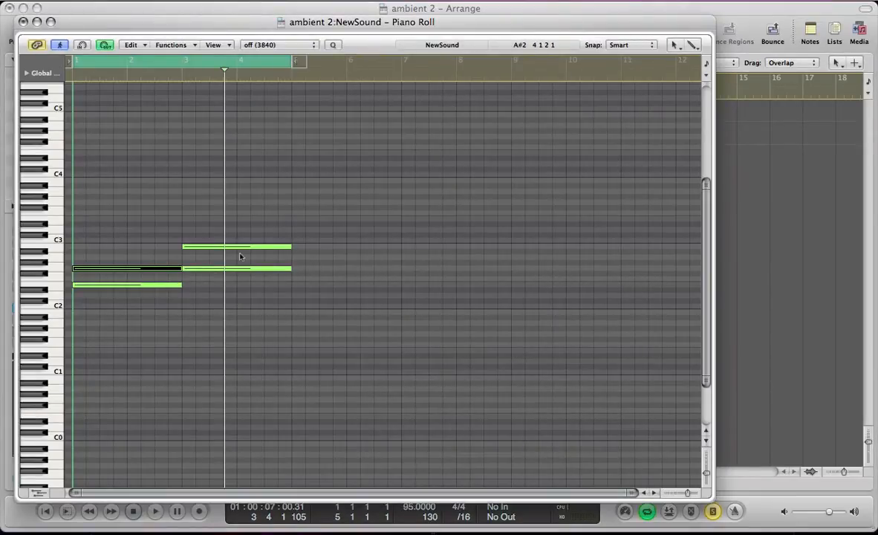
key("super+w")
key("v")
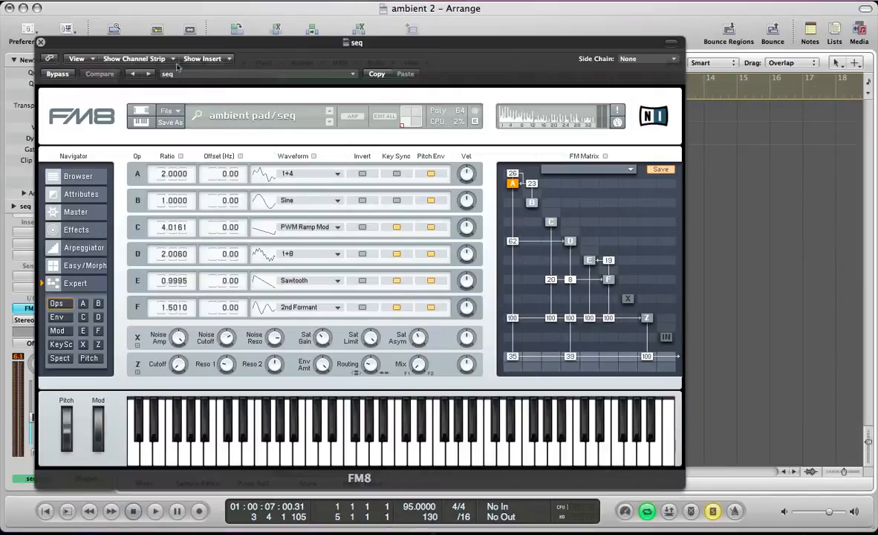
Start a new sound and reroute operator F through Z at 100, with Z feeding the output at 100 instead of F.
left_click(175, 113)
left_click(176, 112)
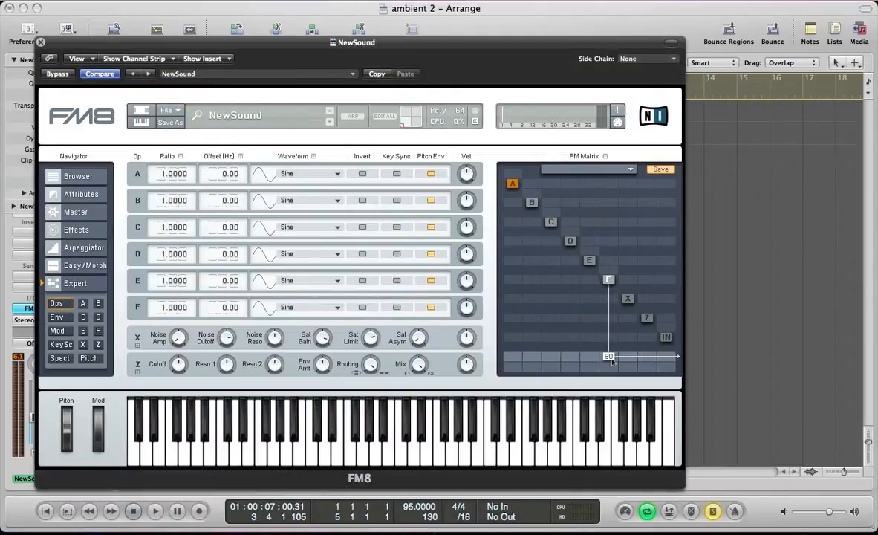
left_click(608, 356)
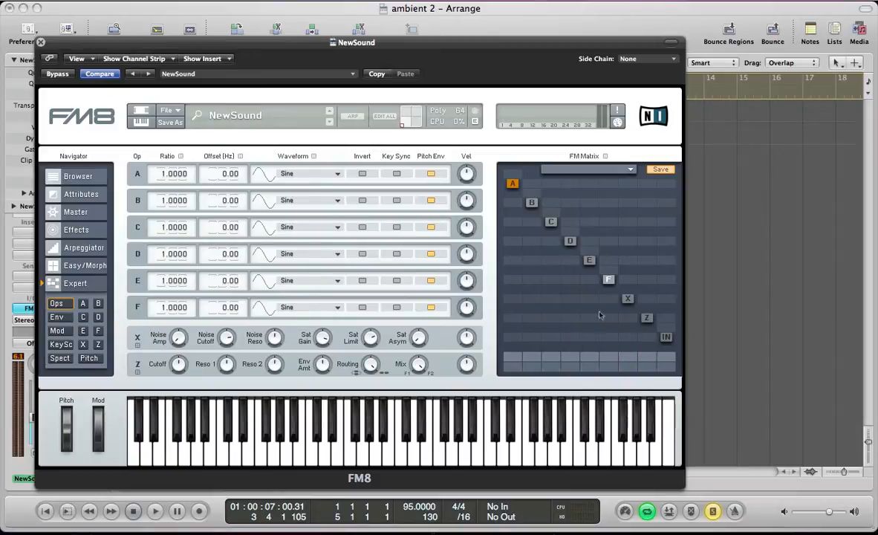
left_click_drag(606, 322, 631, 79)
left_click_drag(647, 356, 635, 100)
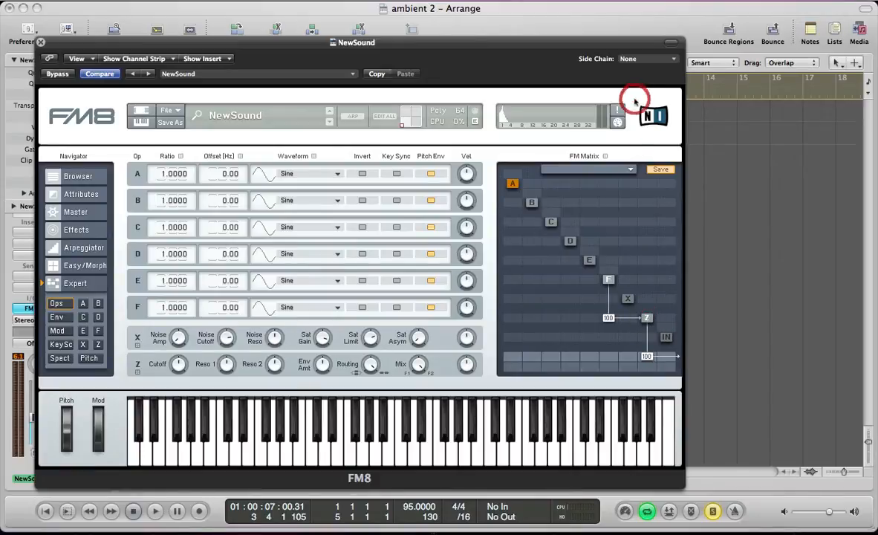
Set operator F to ratio 1.5010 with the 2nd Formant waveform and Key Sync on.
double_click(163, 312)
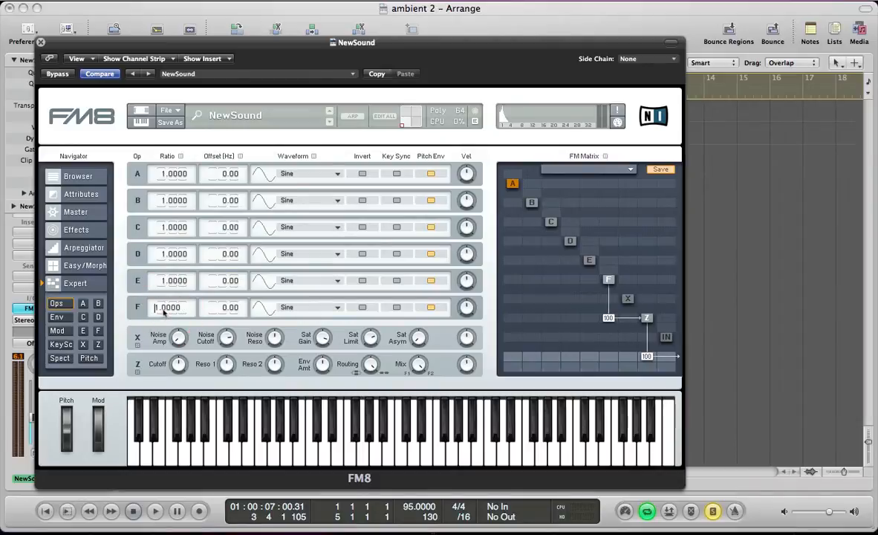
type("1.5")
key("Return")
mouse_move(186, 310)
left_mouse_down()
mouse_move(171, 276)
mouse_move(190, 303)
left_mouse_up()
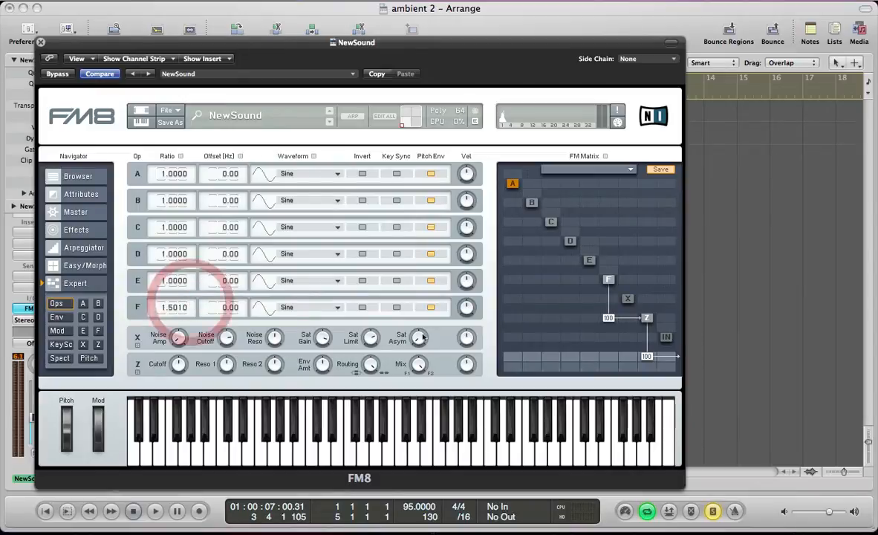
left_click(302, 304)
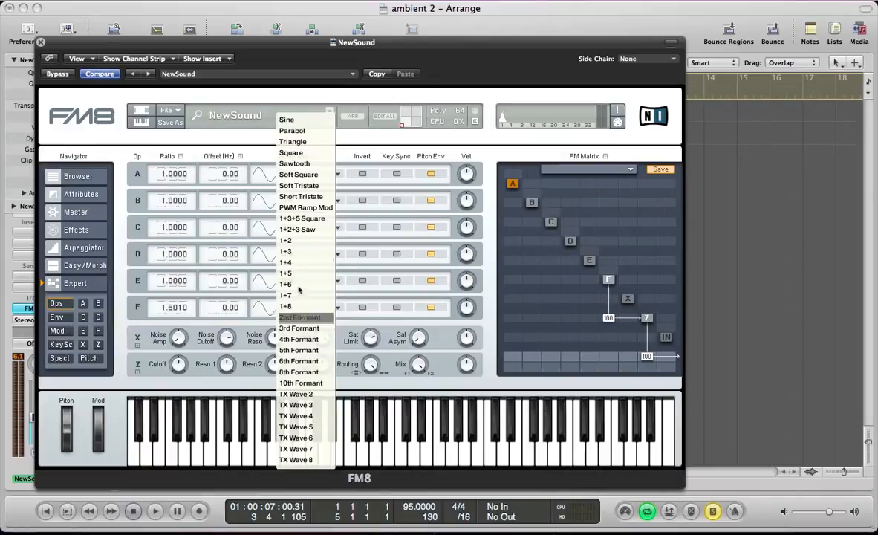
left_click(301, 317)
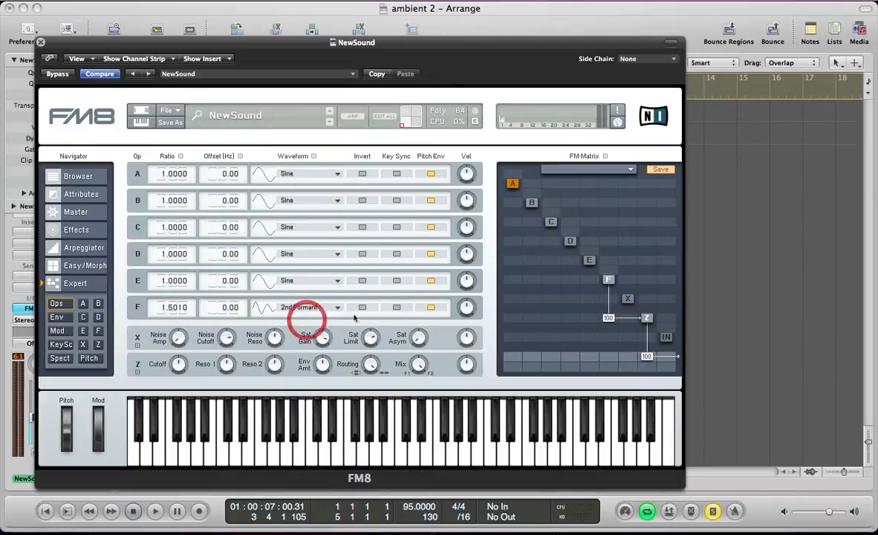
left_click(395, 307)
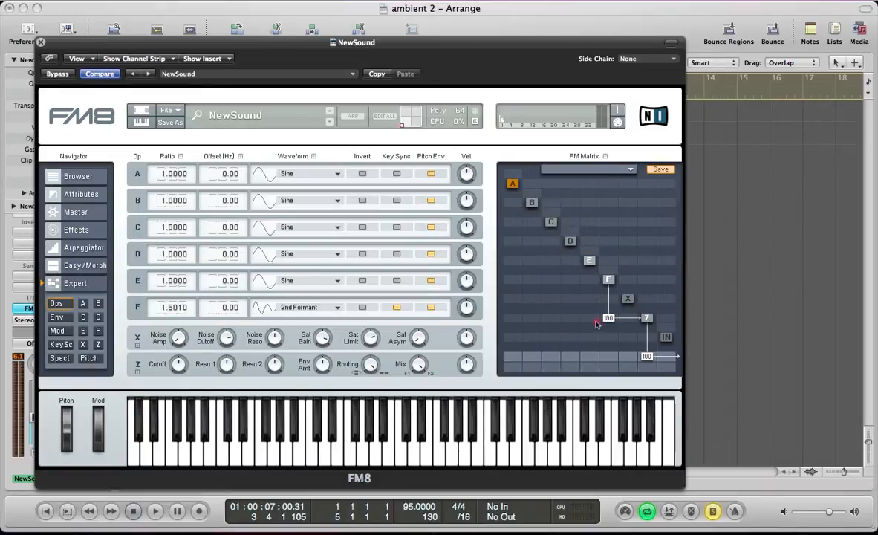
Route operator E into Z at 100 and give it ratio 0.9995, the Sawtooth waveform and Key Sync.
left_click_drag(596, 323, 548, 90)
left_click_drag(185, 283, 186, 284)
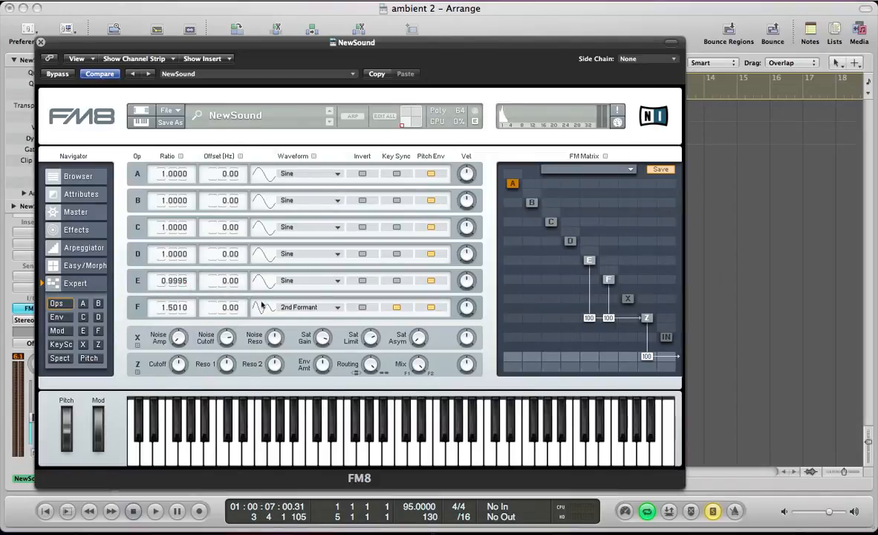
left_click(297, 280)
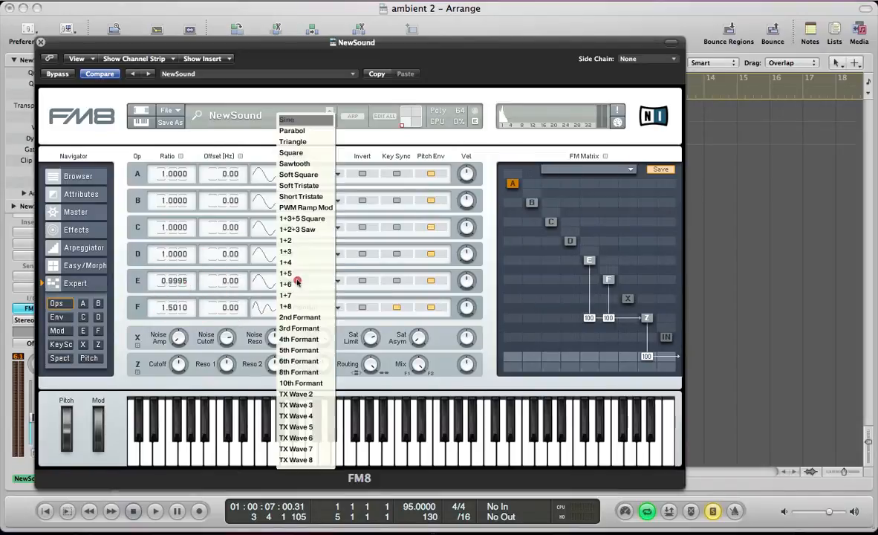
left_click(297, 164)
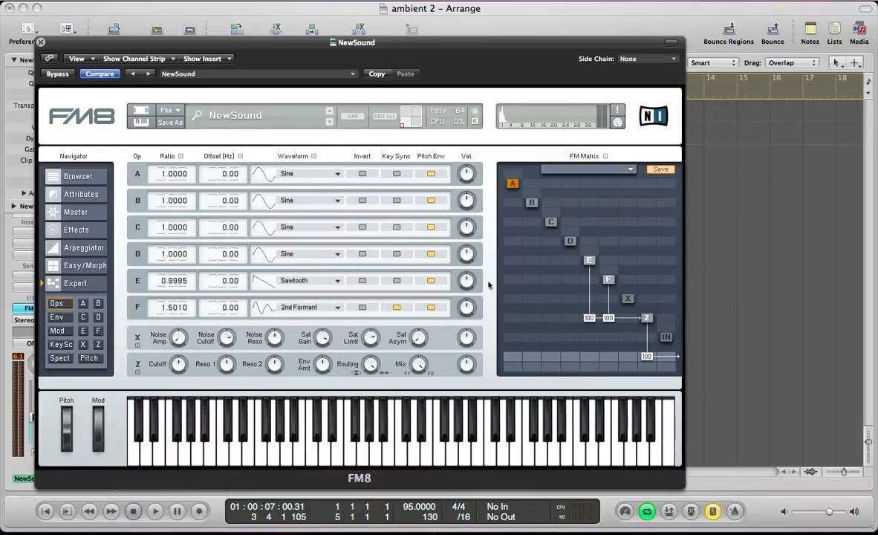
left_click(397, 280)
Enable operator D, routed into Z at 100, with ratio 2.0060, the 1+8 waveform and Key Sync on.
left_click(570, 242)
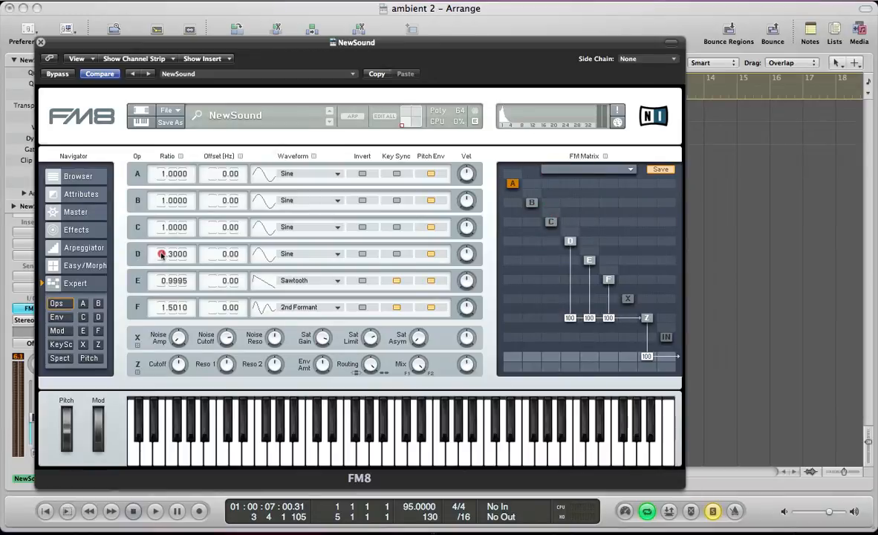
double_click(162, 254)
type("2")
key("Return")
left_click_drag(180, 255, 183, 253)
left_click(299, 254)
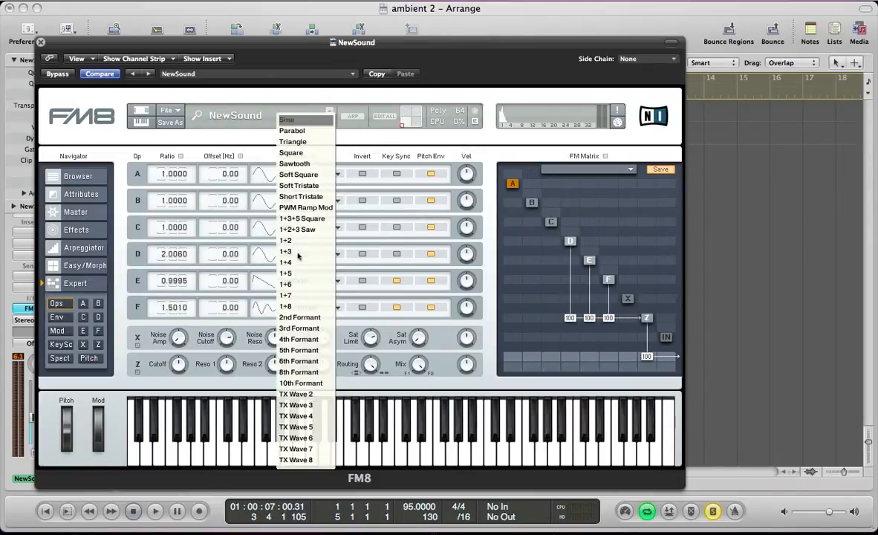
left_click(286, 305)
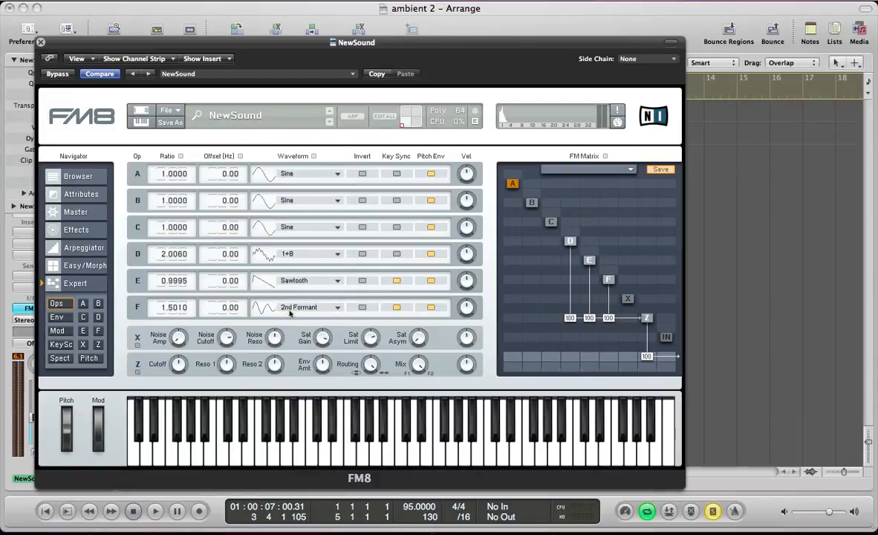
left_click(396, 253)
Enable operator C, routed into Z at 100, with PWM Ramp Mod, ratio 4.0160 and Key Sync, and audition the sound.
left_click(550, 222)
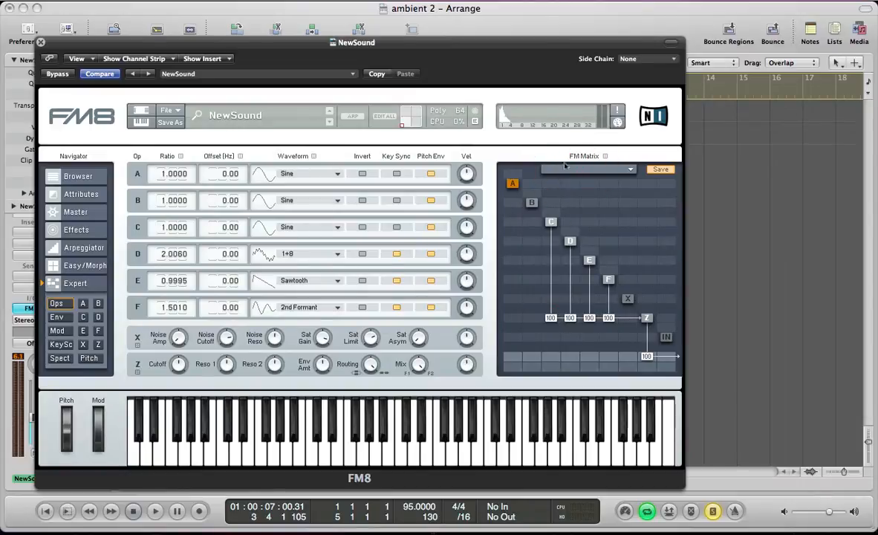
left_click(283, 226)
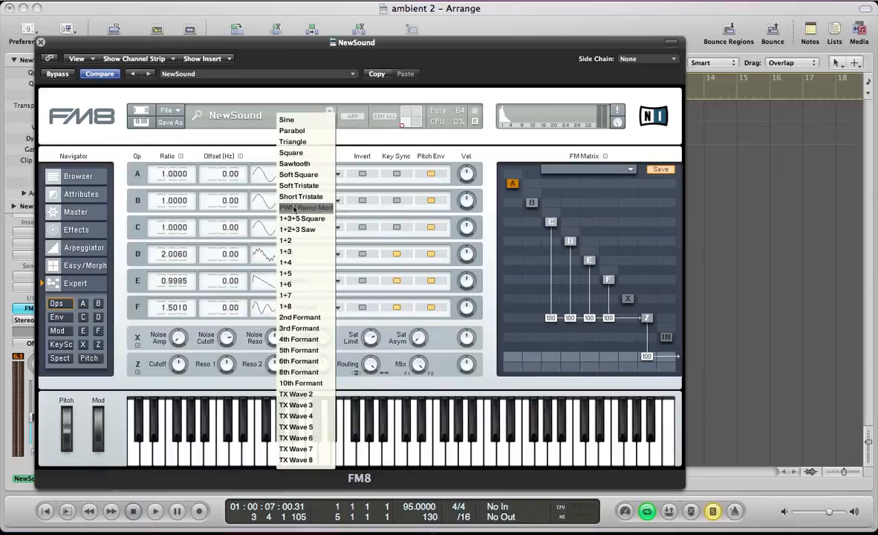
left_click(291, 208)
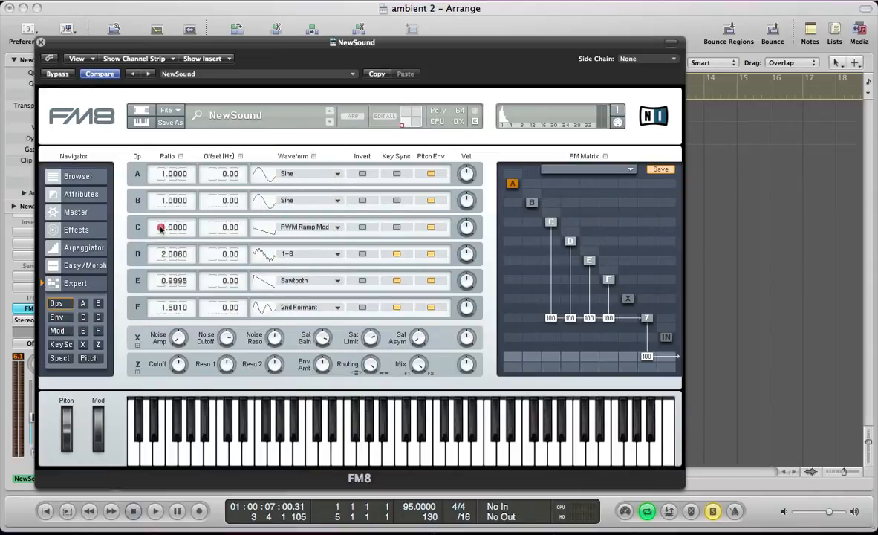
type("4")
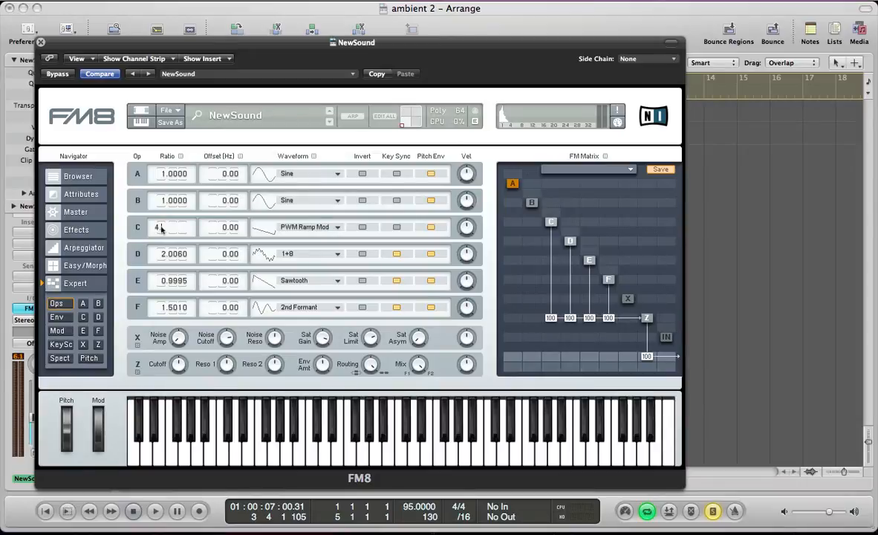
type(".01")
key("Return")
left_click_drag(181, 228, 190, 183)
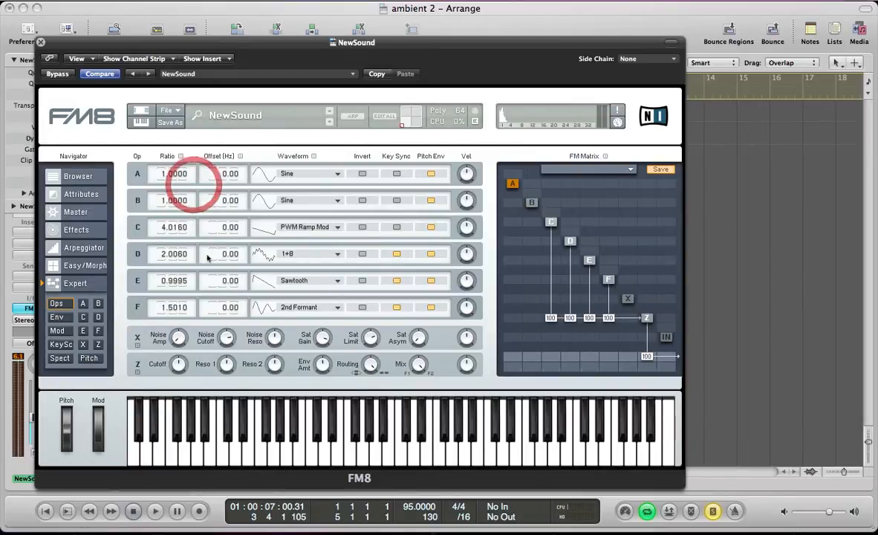
left_click(395, 228)
key("space")
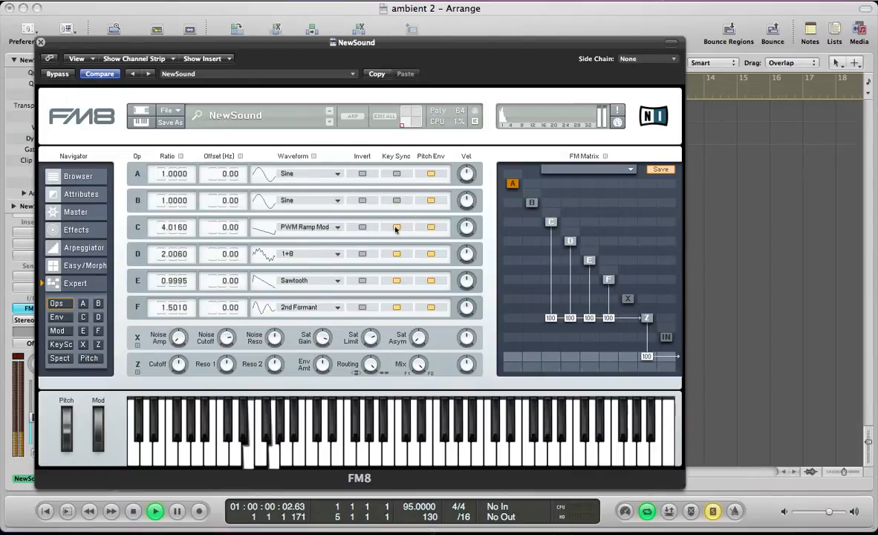
key("space")
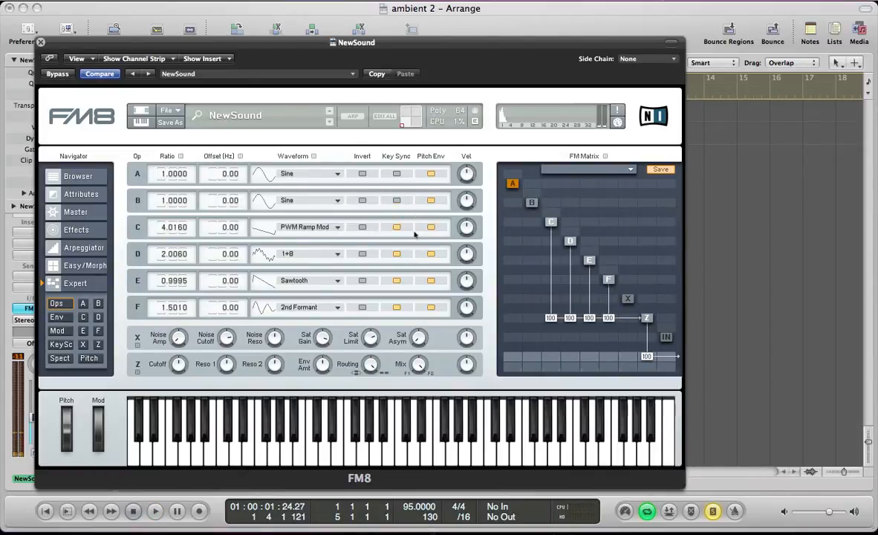
Enable operators B and A, sending A to the output at 35 and into Z at 100.
left_click(531, 203)
left_click(512, 183)
left_click(512, 357)
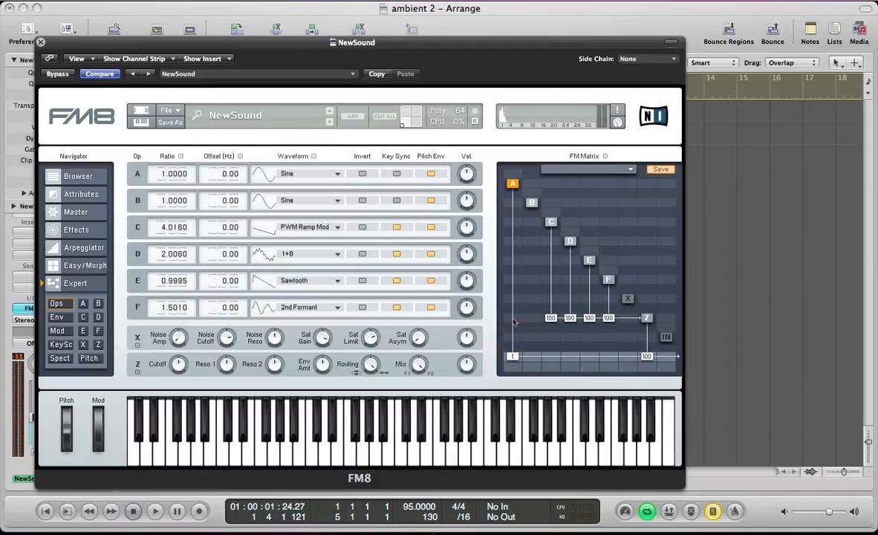
left_click_drag(522, 157, 522, 133)
left_click_drag(516, 357, 519, 345)
left_click_drag(520, 337, 519, 337)
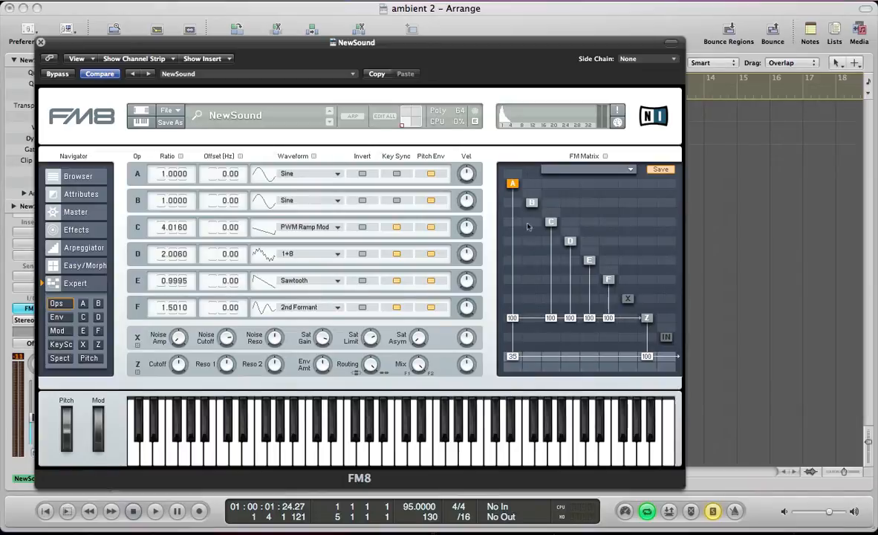
Give operator A the 1+4 waveform and ratio 2.0000, turn on Key Sync for A and B, and audition the patch.
left_click(297, 172)
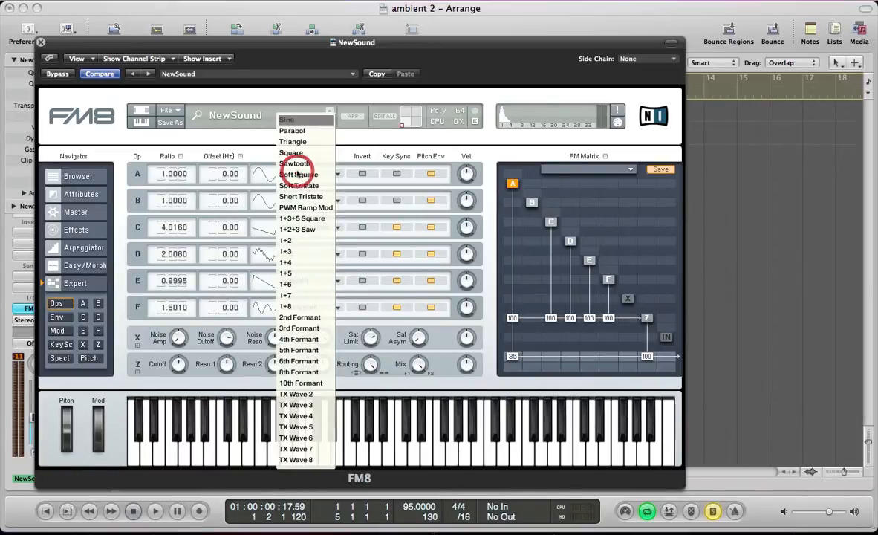
left_click(288, 262)
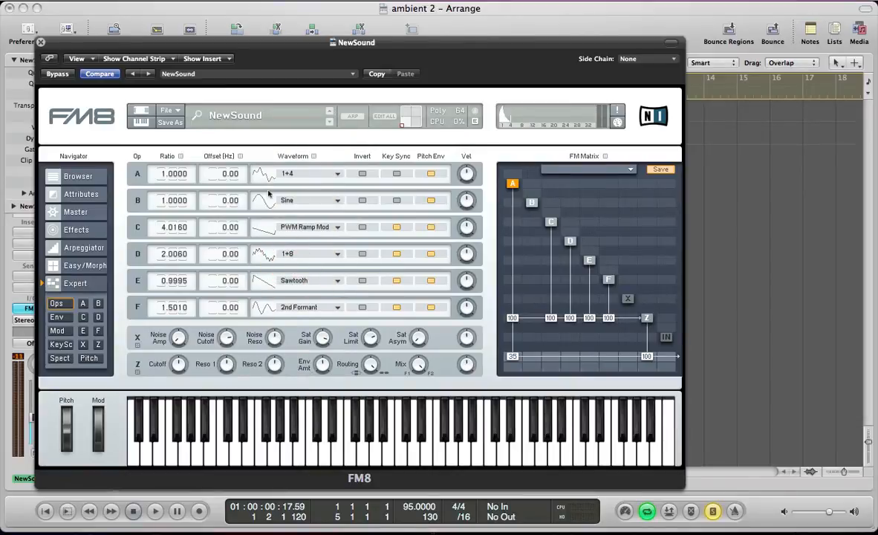
double_click(160, 176)
type("2")
key("Return")
left_click(397, 200)
left_click(397, 173)
key("space")
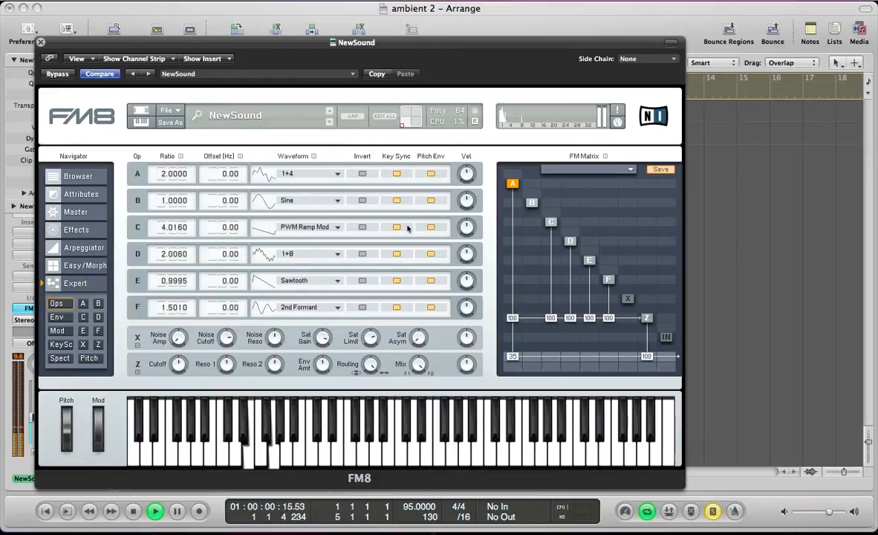
key("space")
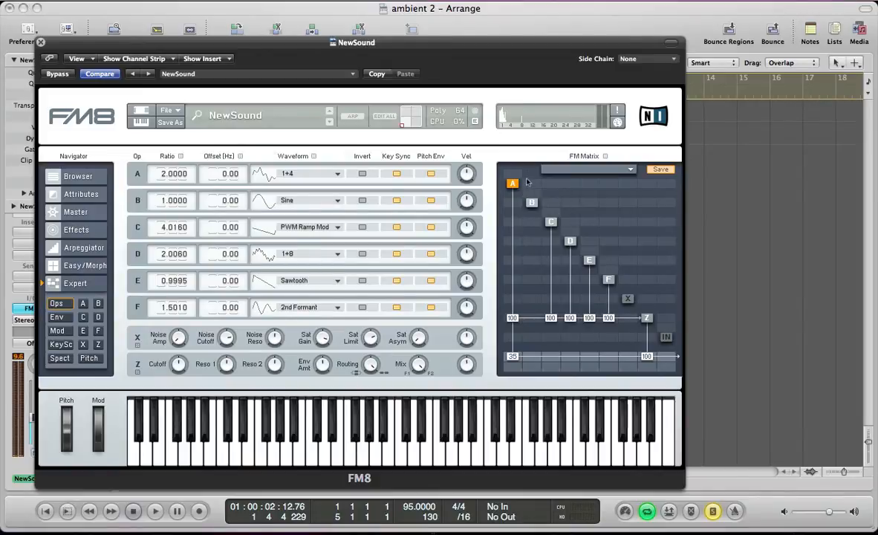
Set FM matrix modulation amounts: B to A 23, A feedback 26, A to D 62, C to F 21, D to F 8, F to E 18.
left_click_drag(534, 188, 521, 158)
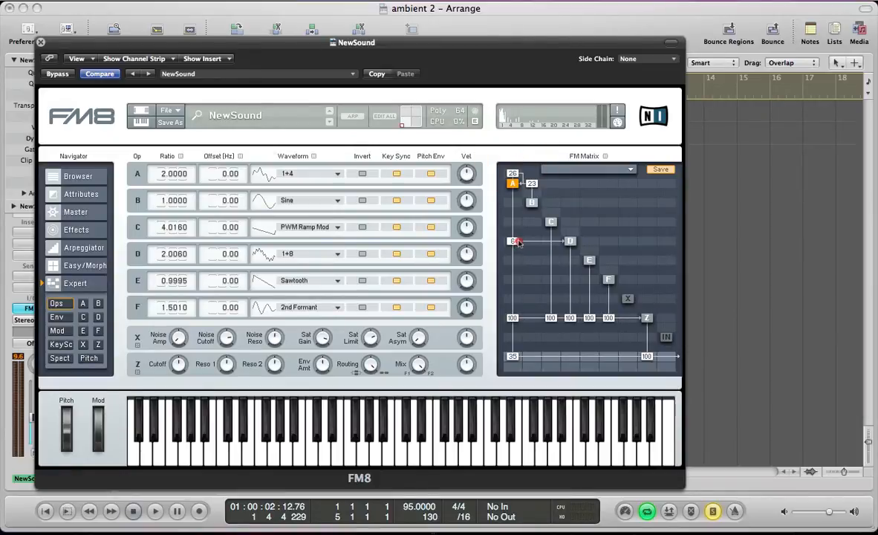
left_click_drag(512, 241, 524, 221)
left_click_drag(551, 283, 619, 253)
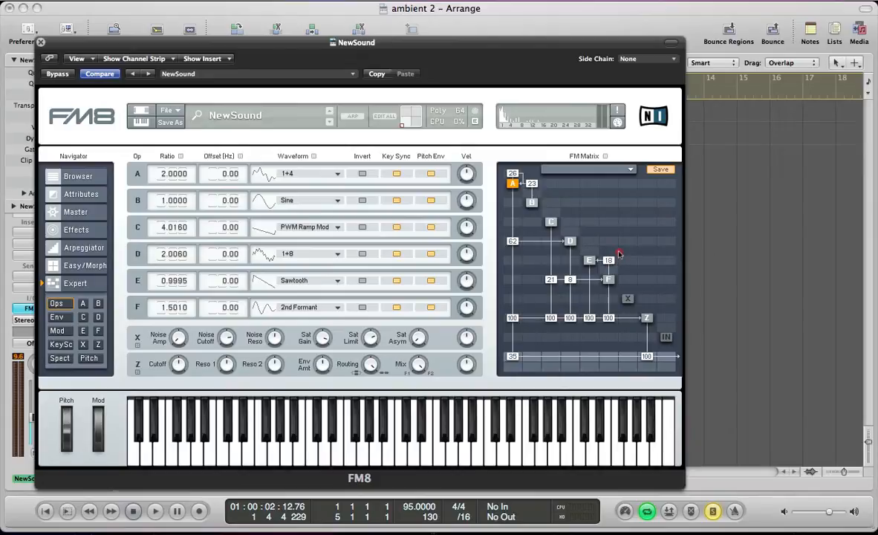
left_click_drag(618, 254, 620, 253)
key("space")
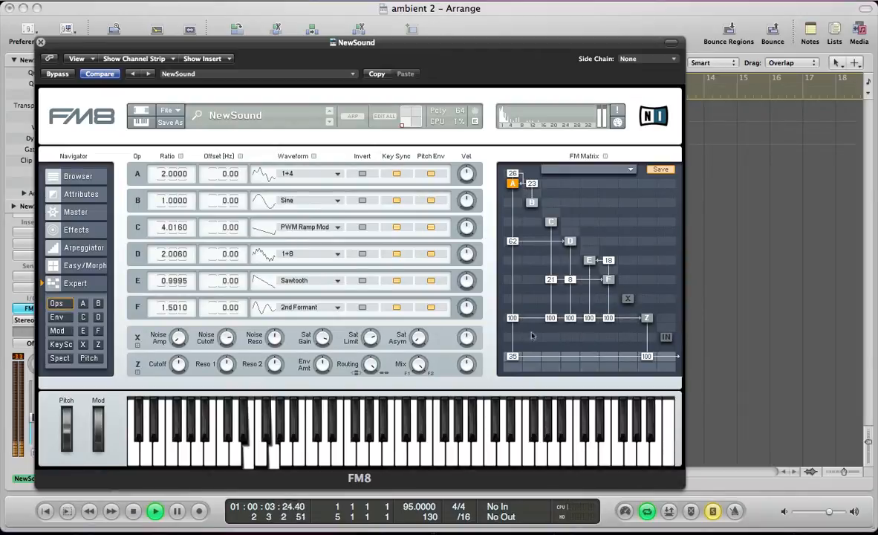
key("space")
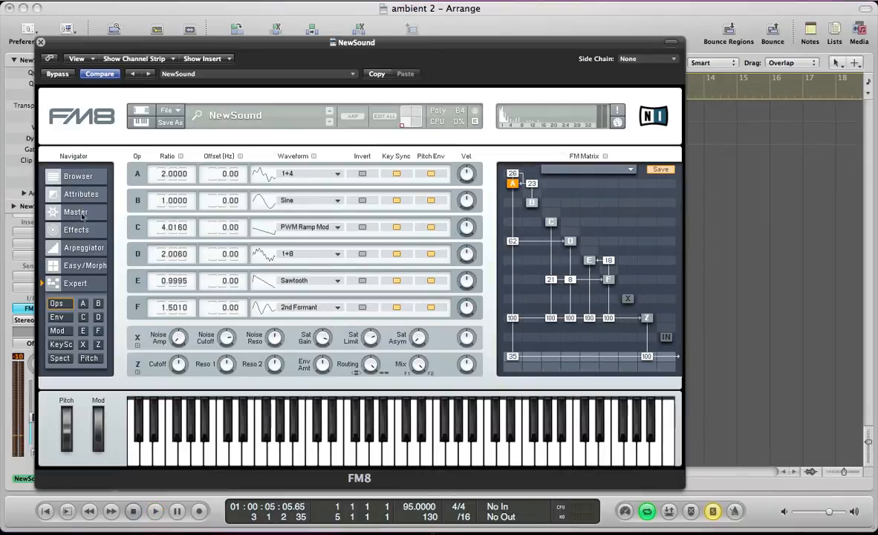
Load the Pattern Loop preset into operator A's envelope.
left_click(56, 318)
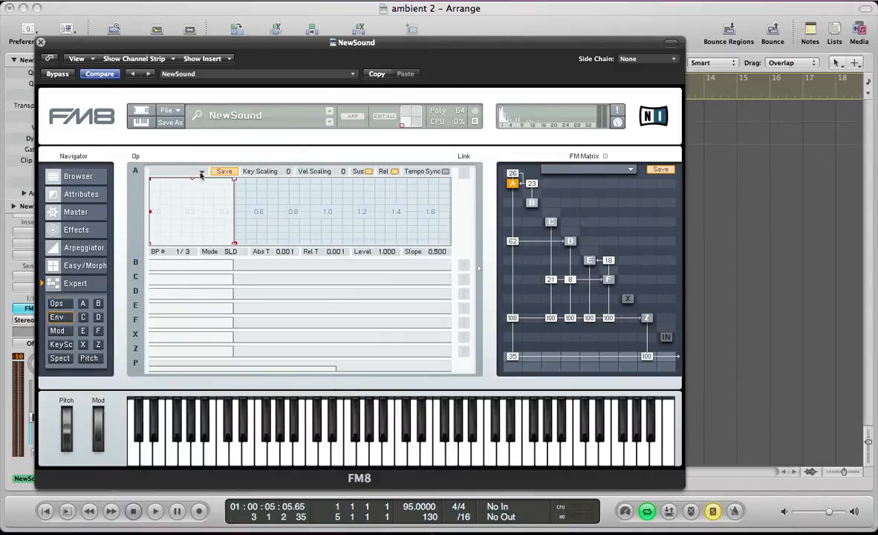
left_click(201, 173)
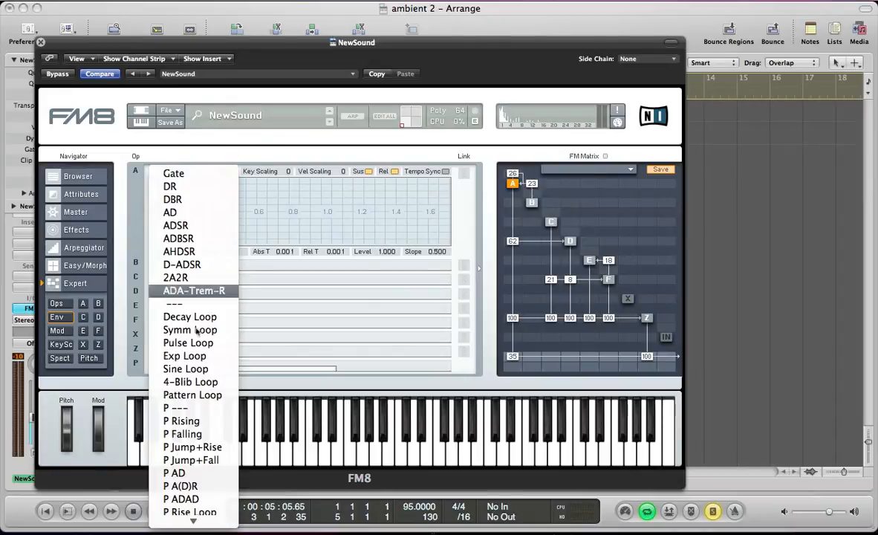
left_click(176, 397)
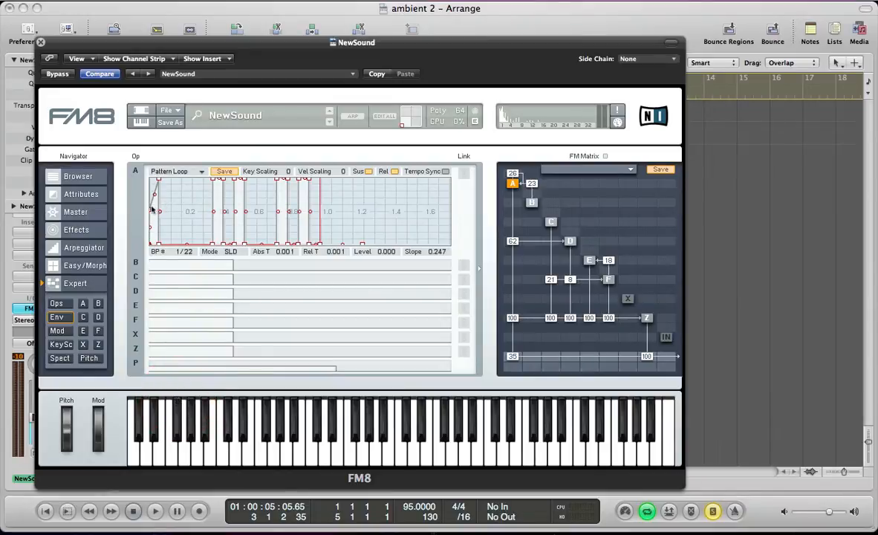
Adjust the opening breakpoints of operator A's looping envelope, enable its Tempo Sync, and audition the patch.
left_click_drag(165, 226, 190, 251)
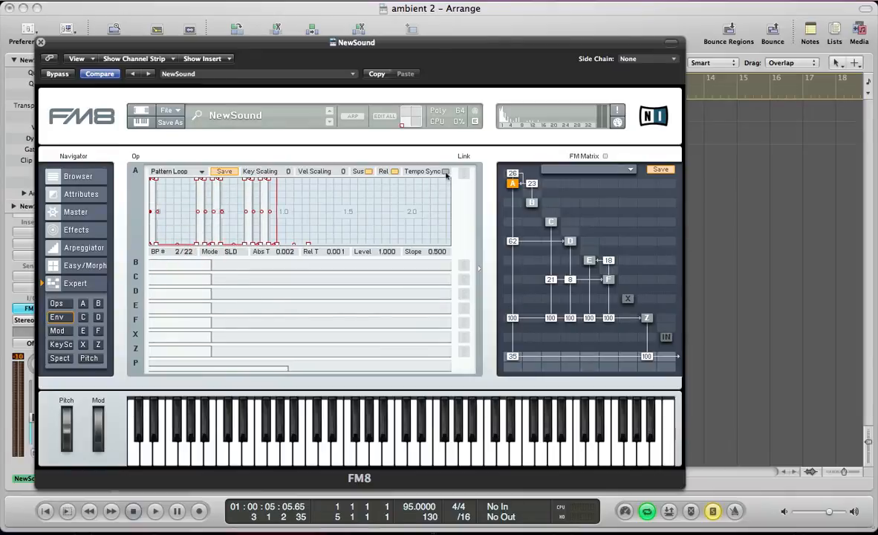
left_click(445, 171)
key("space")
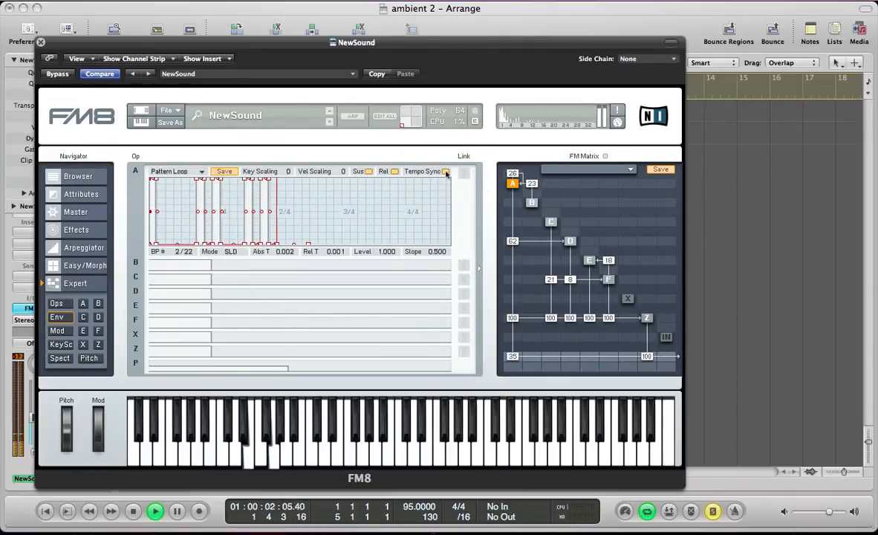
key("space")
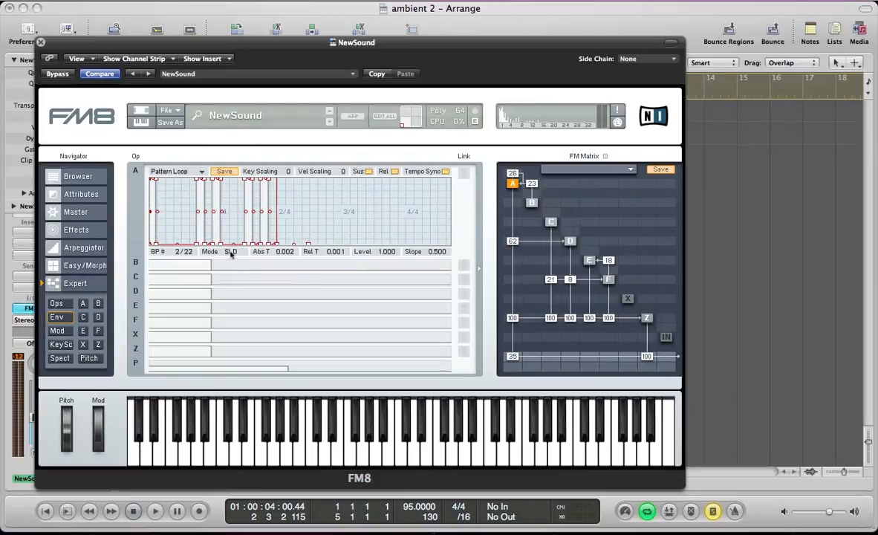
Extend operator C's envelope so its sustain breakpoint sits at about 2.305 at full level.
left_click(180, 270)
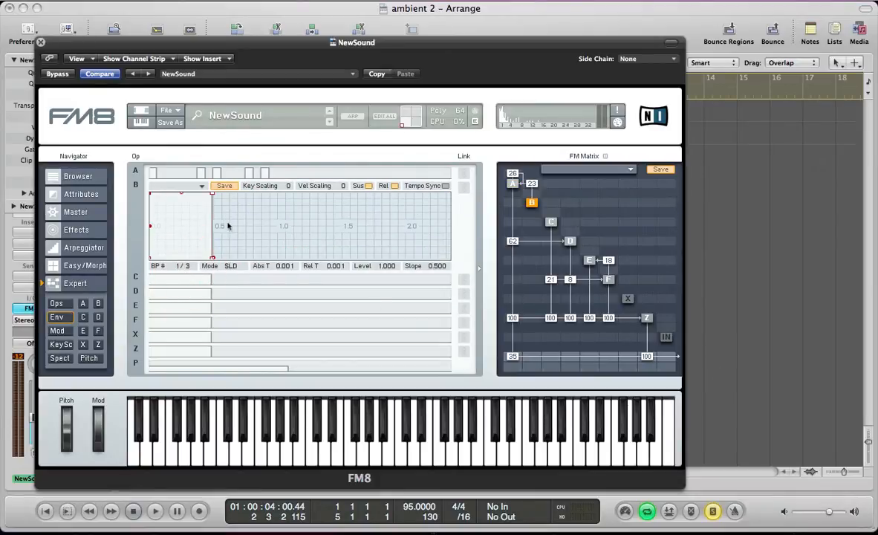
left_click(204, 278)
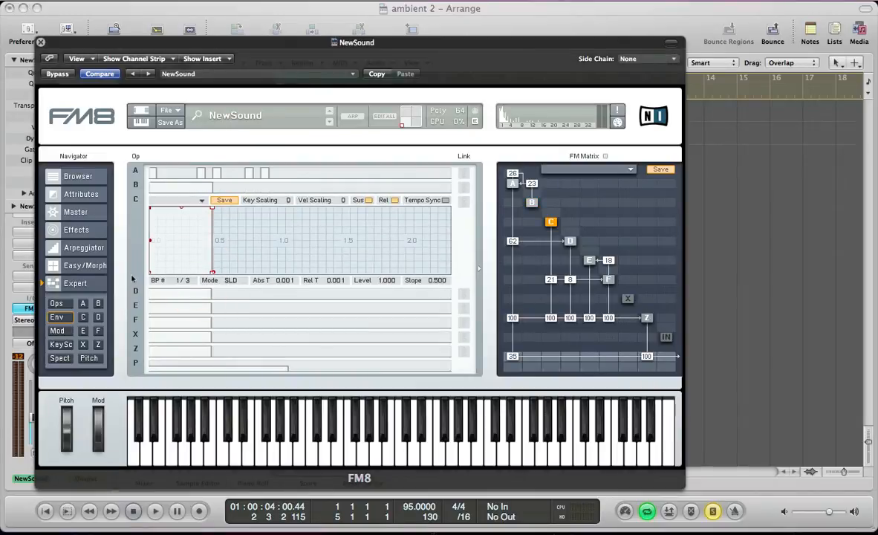
left_click_drag(211, 207, 444, 206)
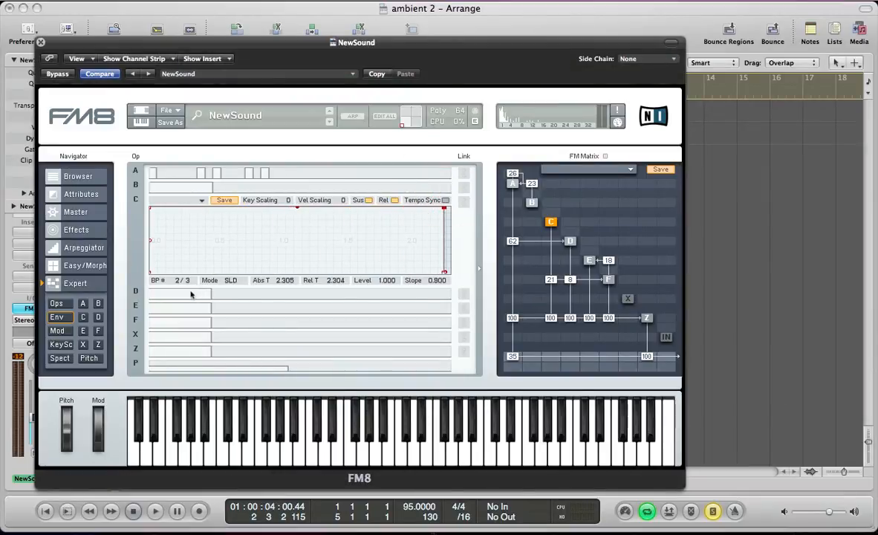
Link the envelopes of operators D, E and F, giving them a gradual attack and a sustain point at about 1.497, level 0.845.
left_click(190, 295)
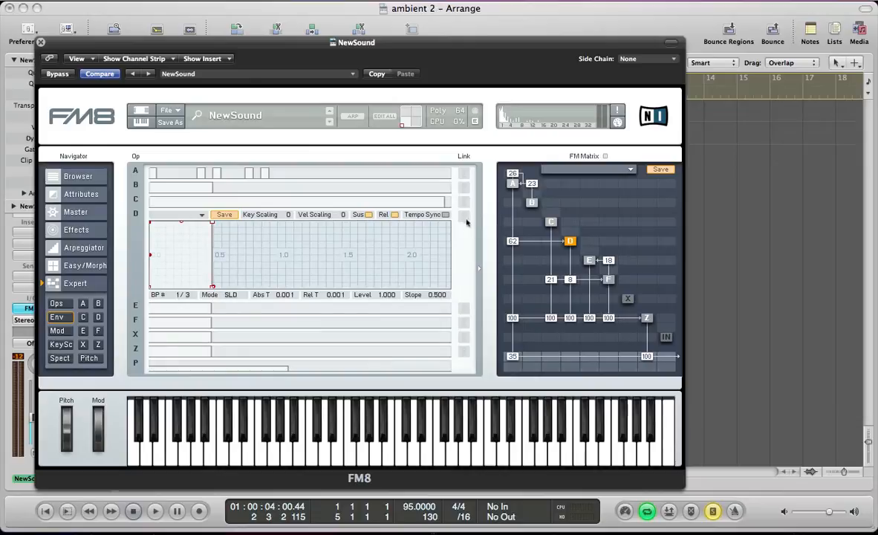
left_click(463, 320)
left_click_drag(211, 222, 323, 230)
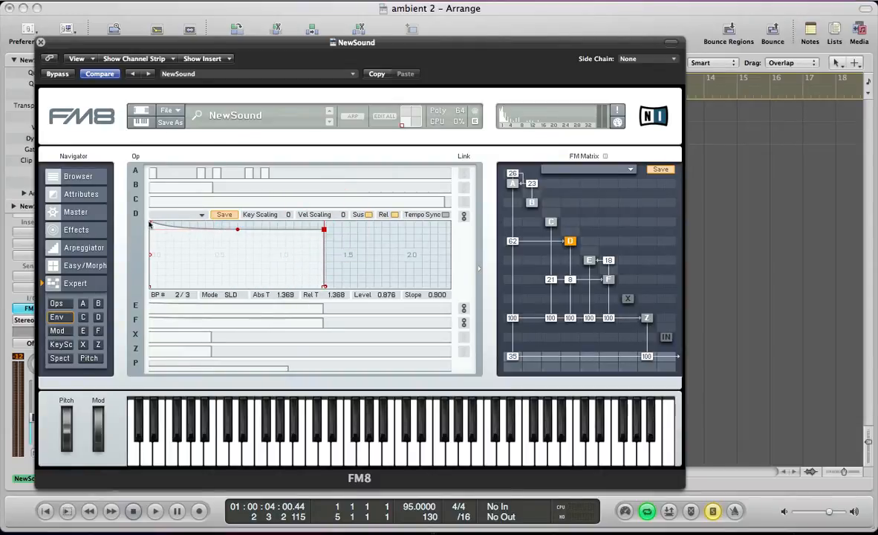
left_click_drag(149, 225, 191, 247)
left_click(363, 231)
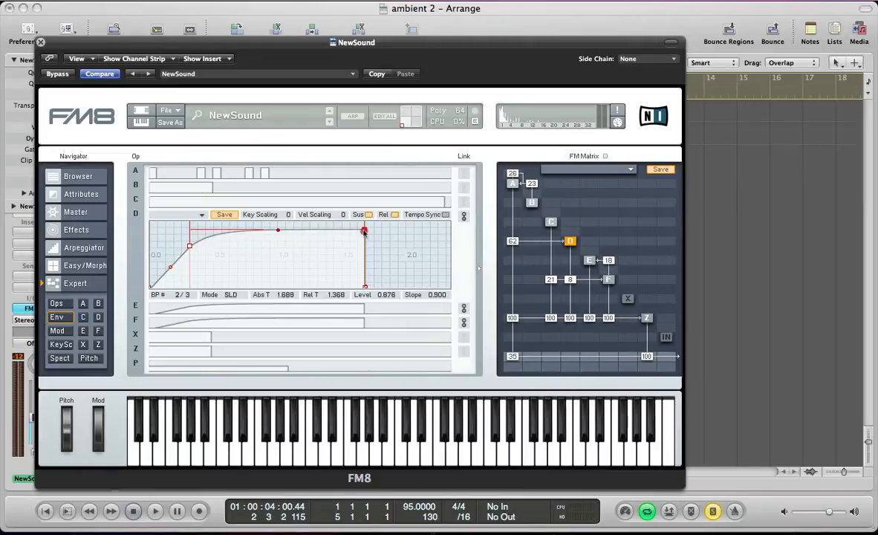
mouse_move(364, 232)
left_mouse_down()
mouse_move(339, 230)
mouse_move(347, 233)
left_mouse_up()
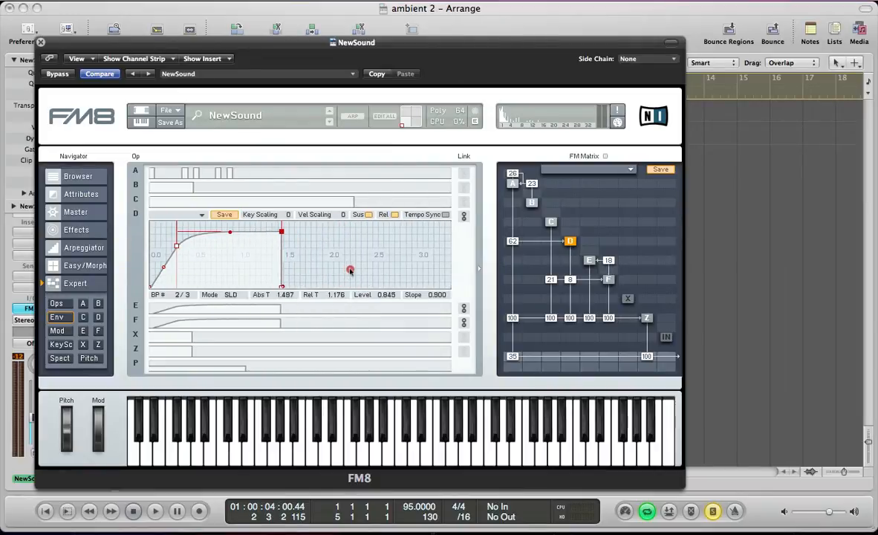
Extend the linked D, E and F envelope's sustain point to about 4.243, level 0.814, and add a release of about 0.642.
left_click_drag(349, 269, 345, 299)
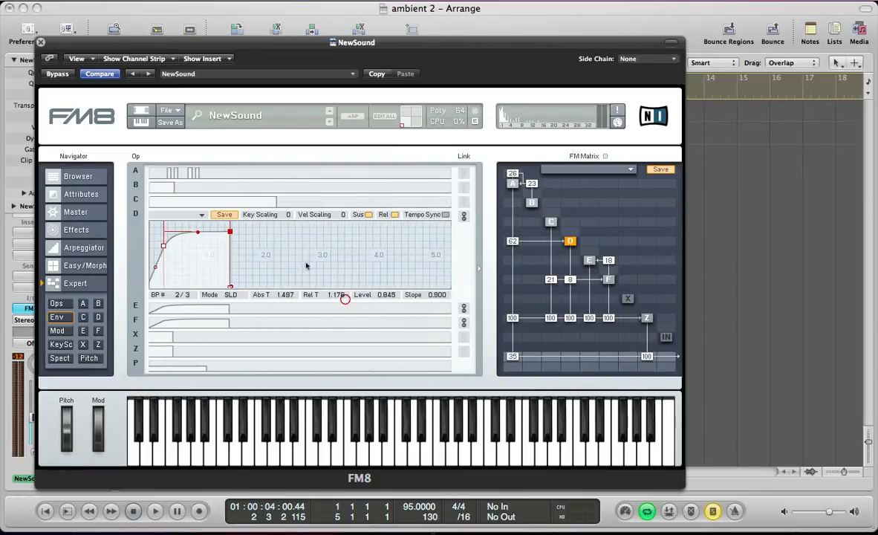
left_click_drag(231, 233, 385, 233)
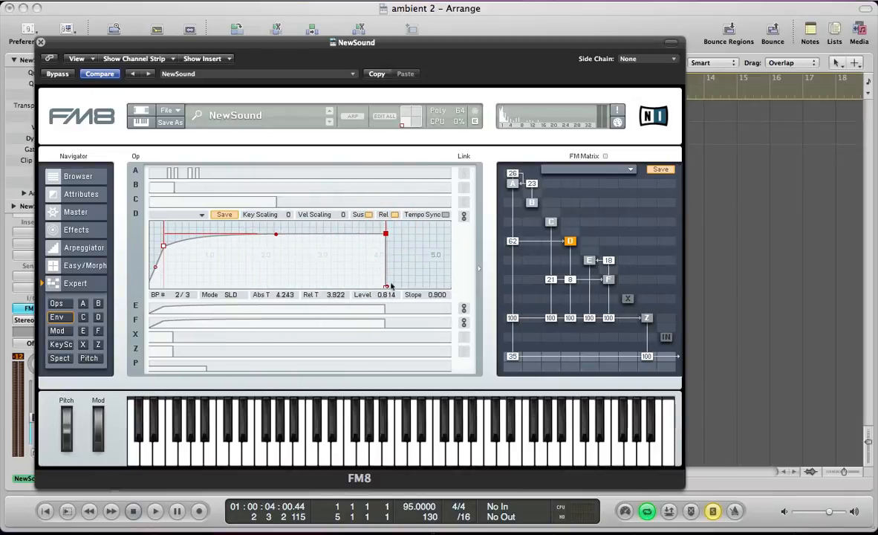
left_click_drag(387, 287, 421, 287)
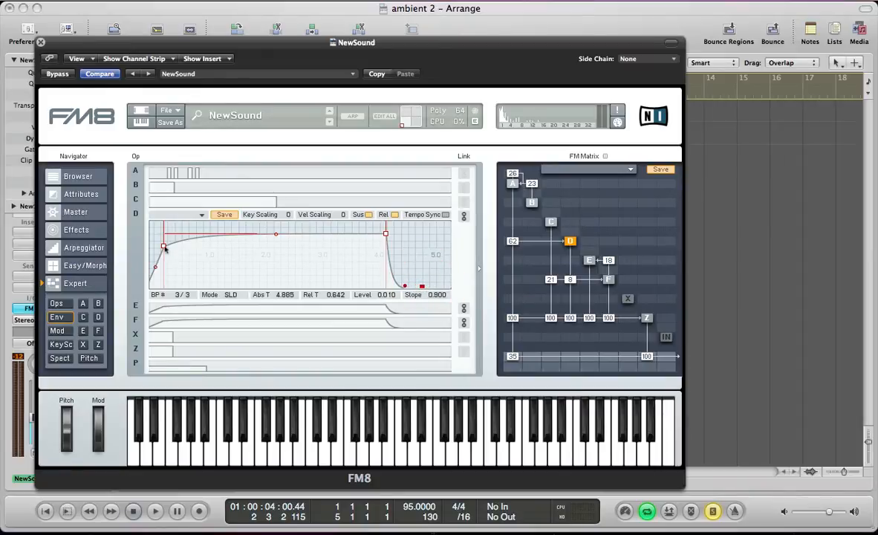
Lengthen the linked envelope's attack to about 0.914 at level 0.722 while auditioning the patch.
left_click_drag(164, 247, 174, 245)
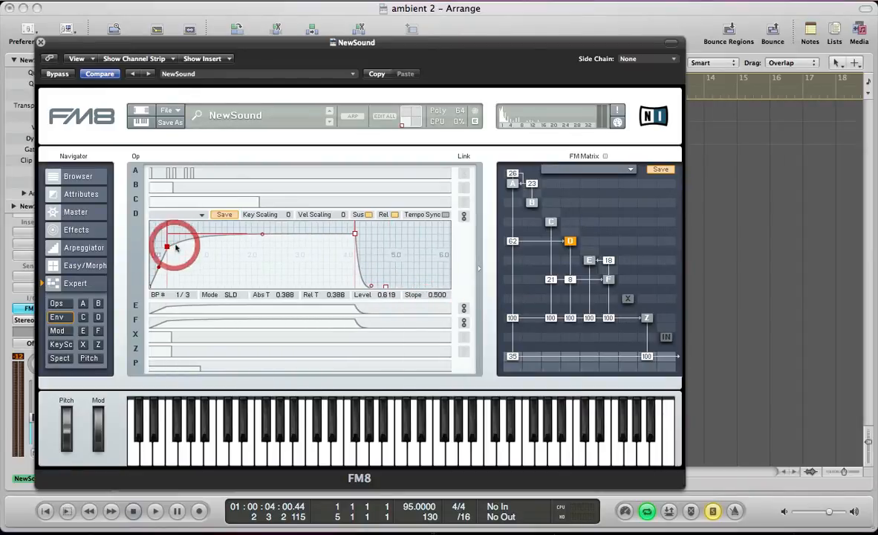
key("space")
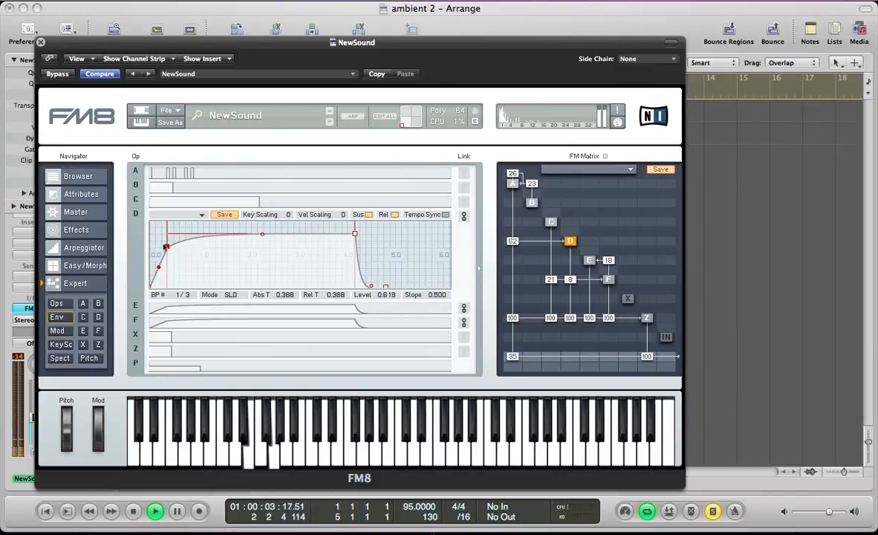
left_click_drag(167, 246, 192, 240)
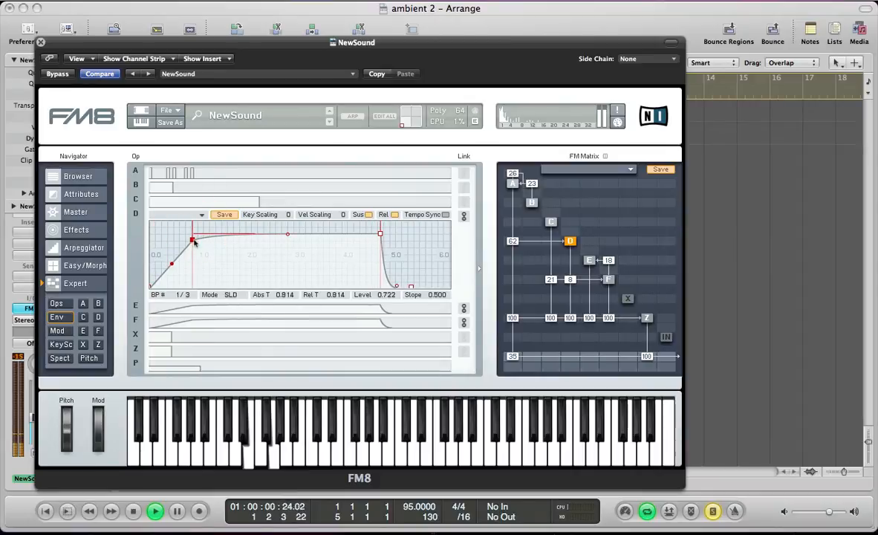
key("space")
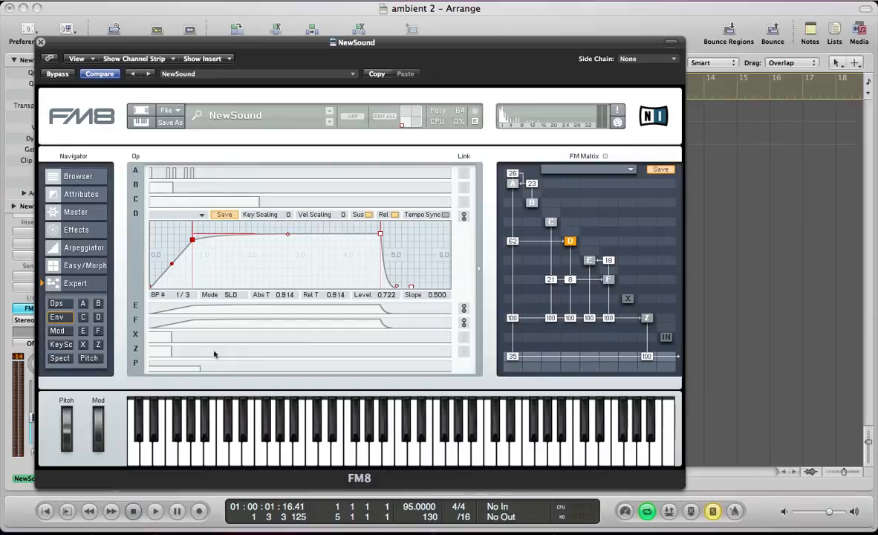
Set the master unison to 4 voices with Detune 46 and Pan 82.
left_click(77, 212)
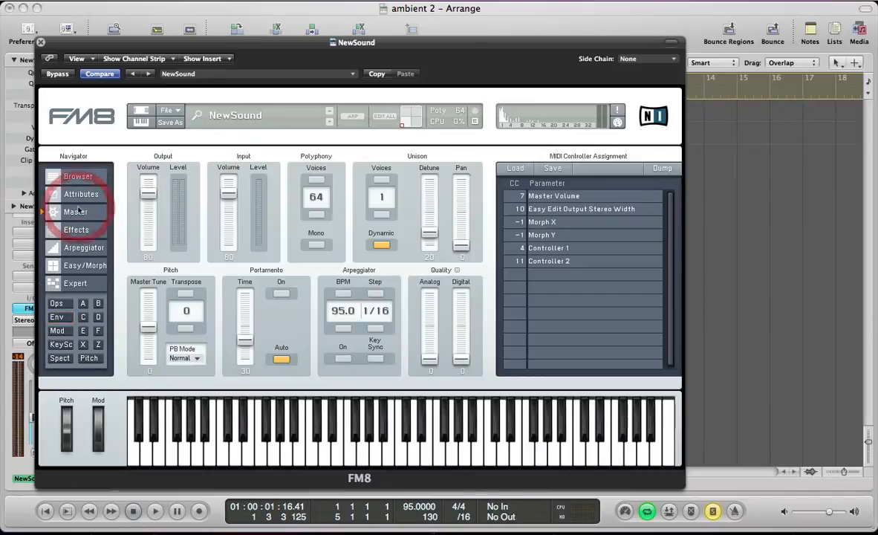
left_click(381, 180)
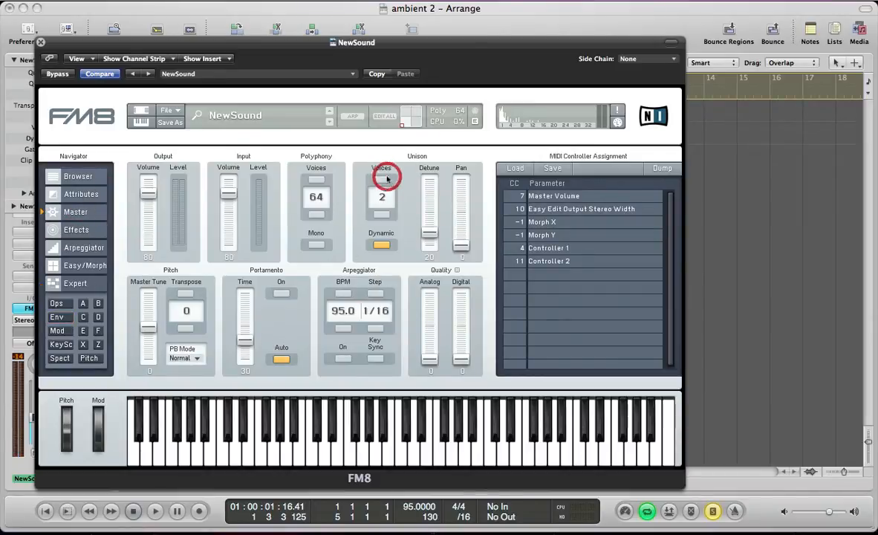
left_click(381, 180)
left_click(381, 180)
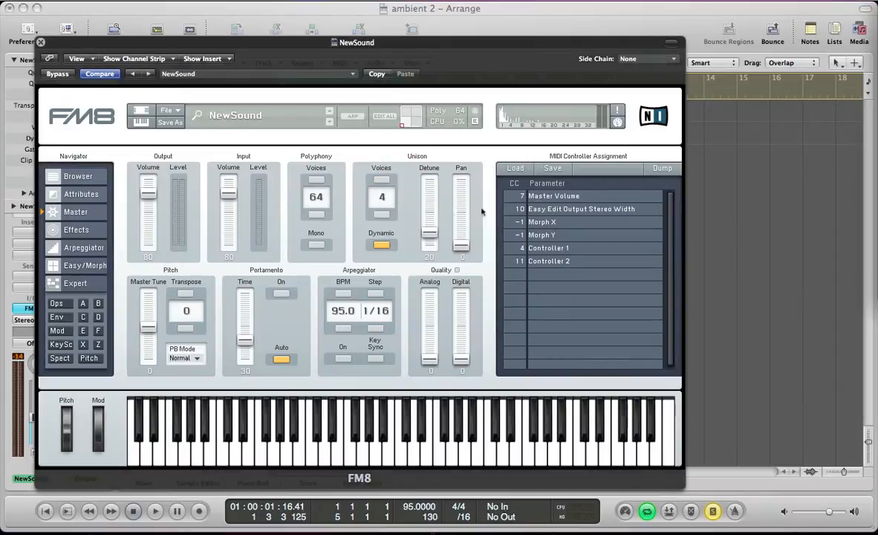
left_click_drag(426, 238, 431, 213)
mouse_move(461, 244)
left_mouse_down()
mouse_move(467, 177)
mouse_move(461, 187)
left_mouse_up()
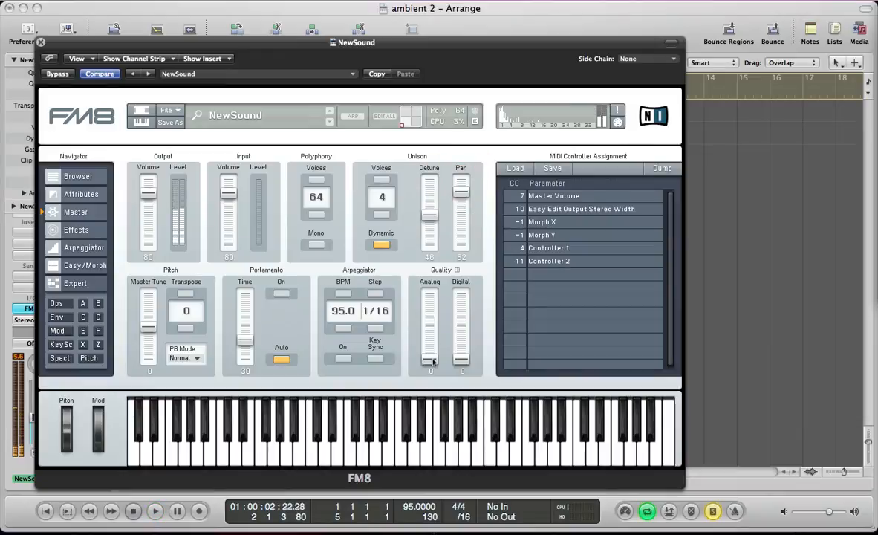
Set the master Quality amounts to Analog 56 and Digital 35, and audition the patch.
left_click_drag(430, 358, 429, 322)
key("space")
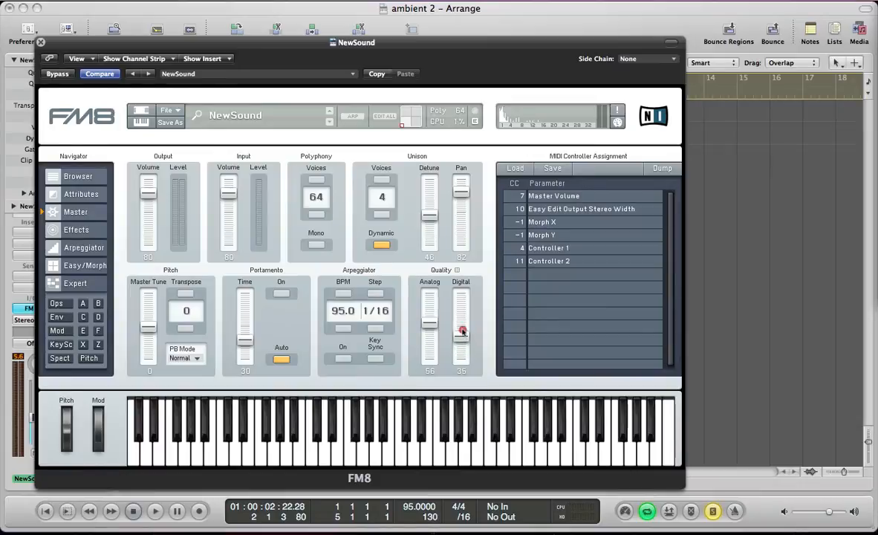
left_click_drag(461, 361, 462, 333)
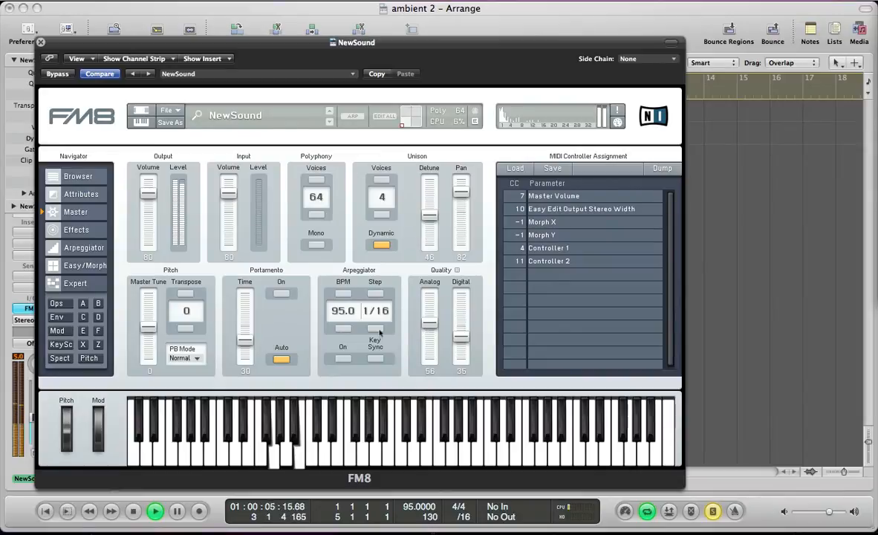
key("space")
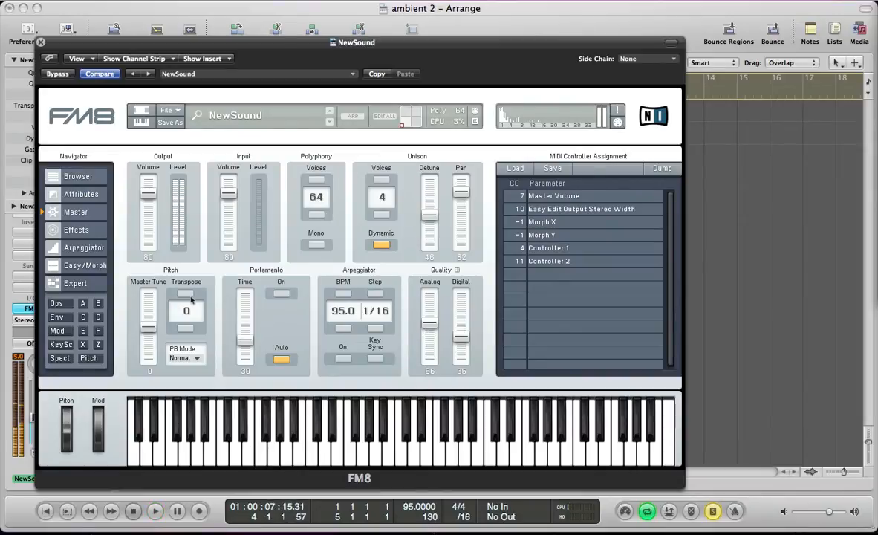
Enable the Shelving EQ effect with a slight high-shelf boost, and lower the channel fader slightly during playback.
left_click(83, 233)
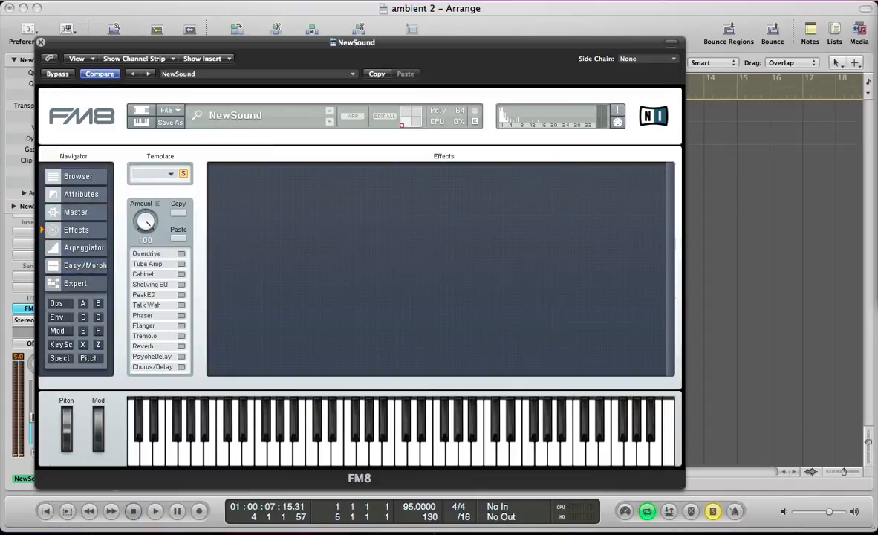
left_click(181, 283)
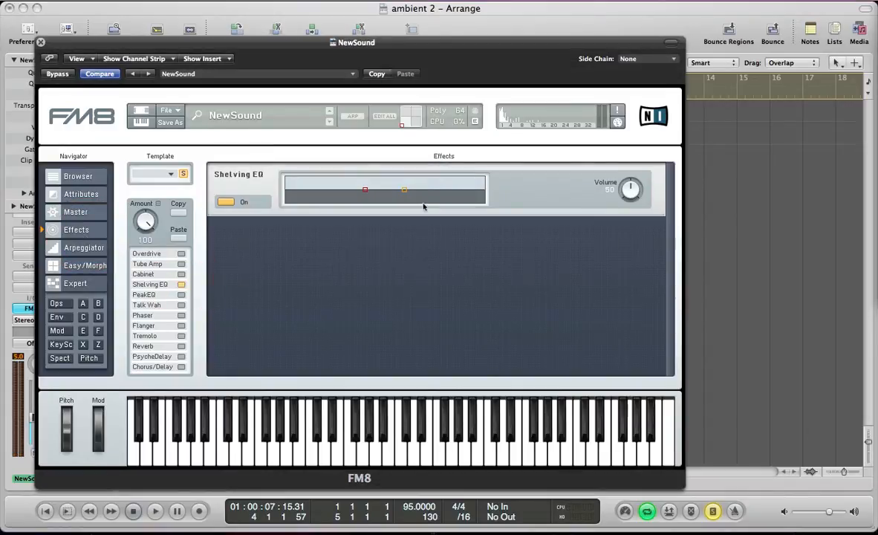
left_click_drag(409, 188, 412, 185)
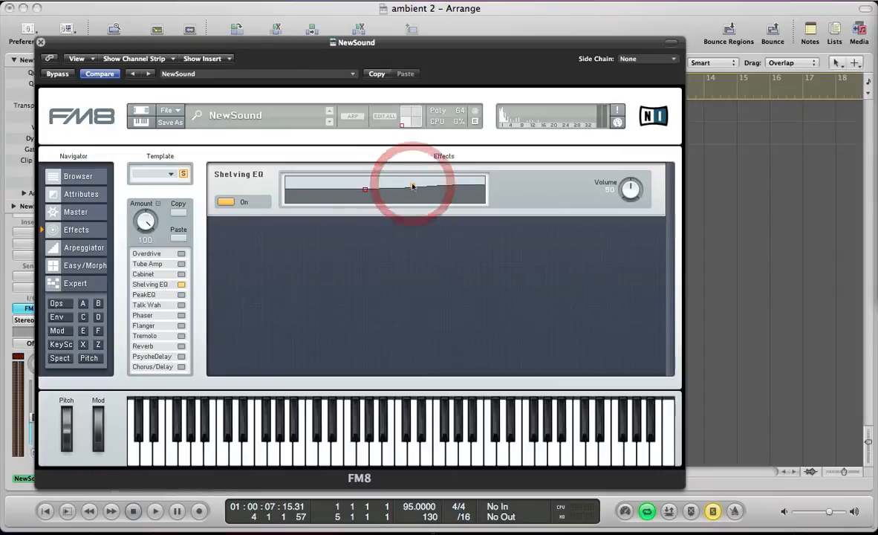
key("space")
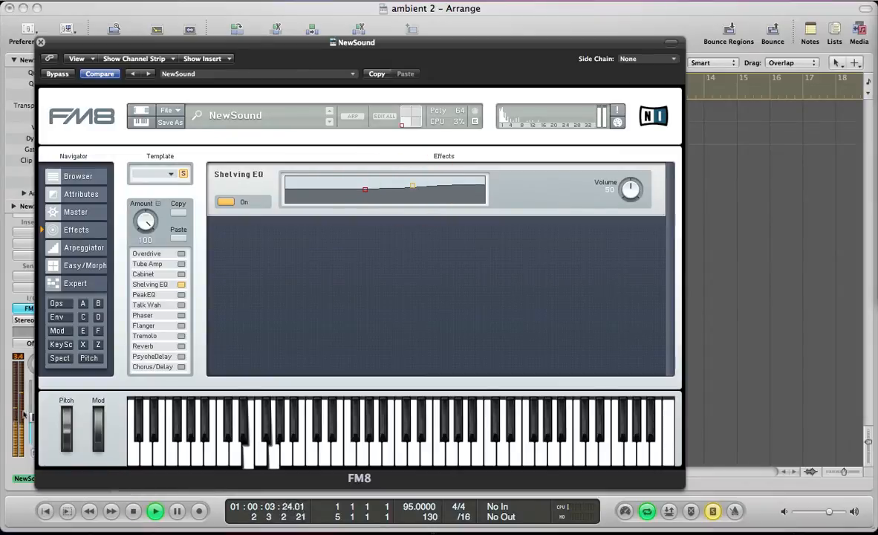
left_click_drag(32, 416, 33, 421)
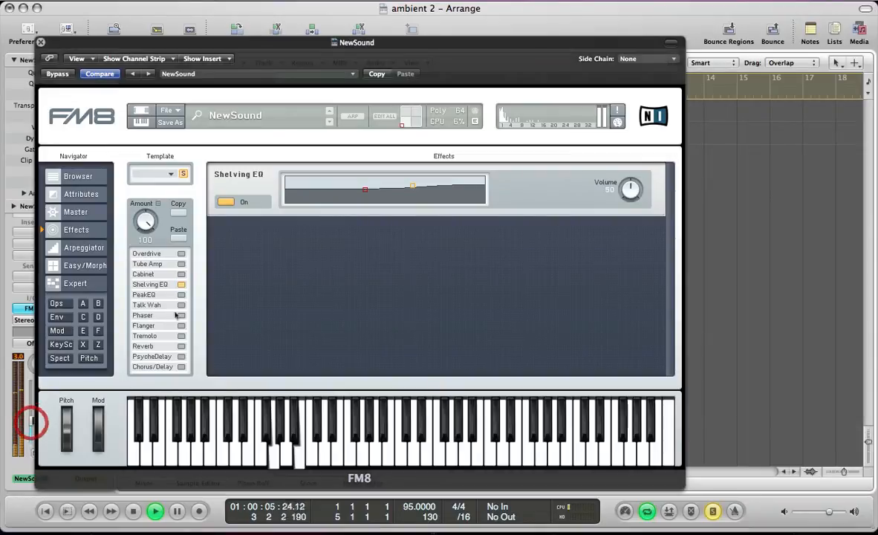
key("space")
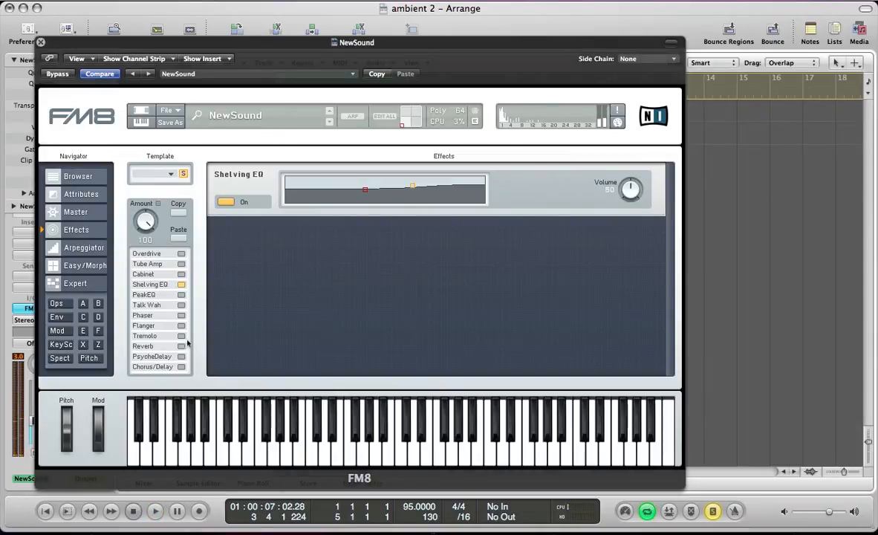
Enable the Flanger with Sync on, Rate 27, Depth 56 and Color 75, and audition it.
left_click(182, 325)
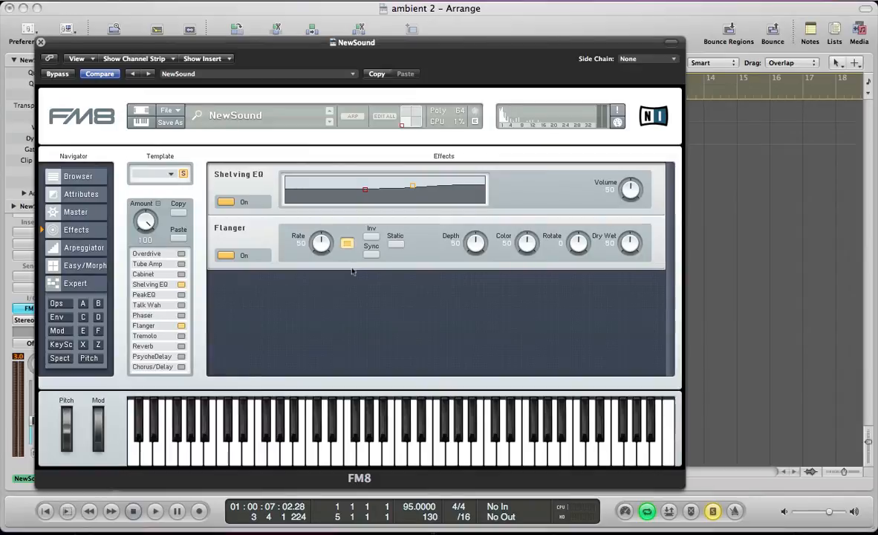
left_click(371, 253)
left_click_drag(309, 234, 314, 247)
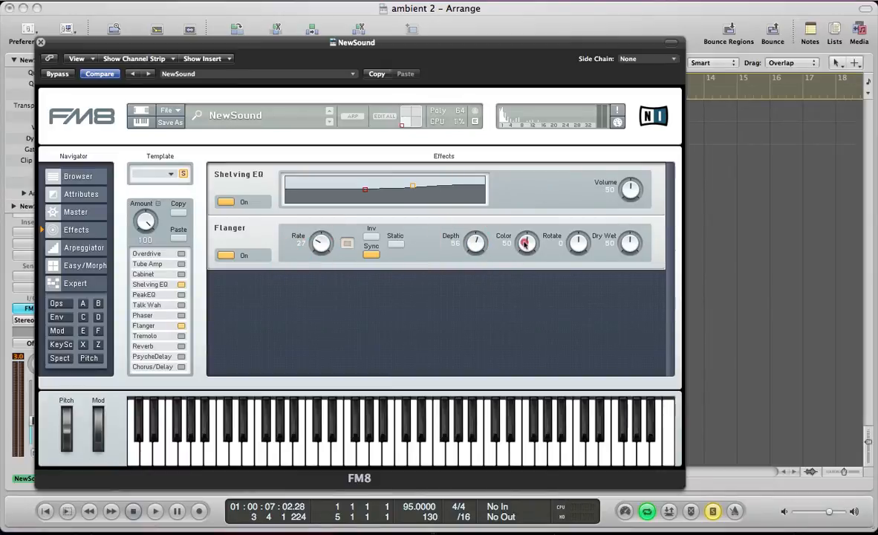
left_click_drag(524, 242, 522, 222)
key("space")
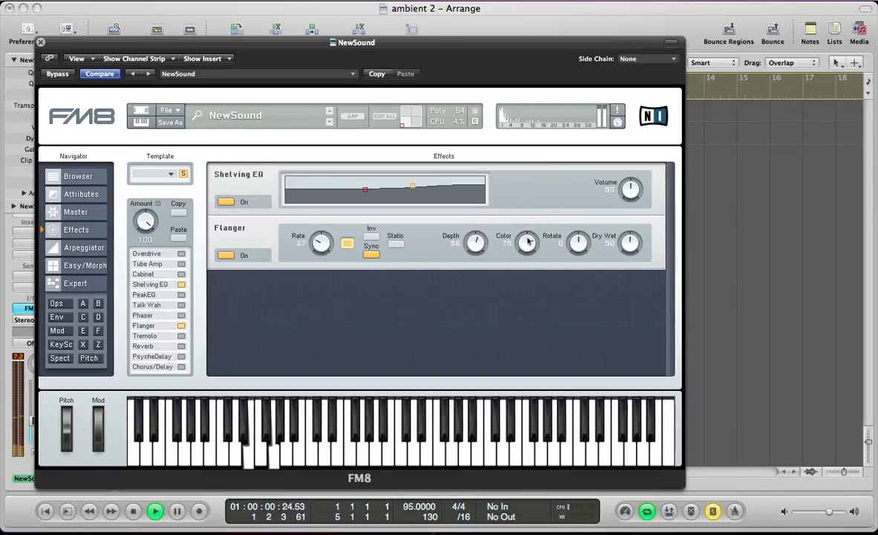
key("space")
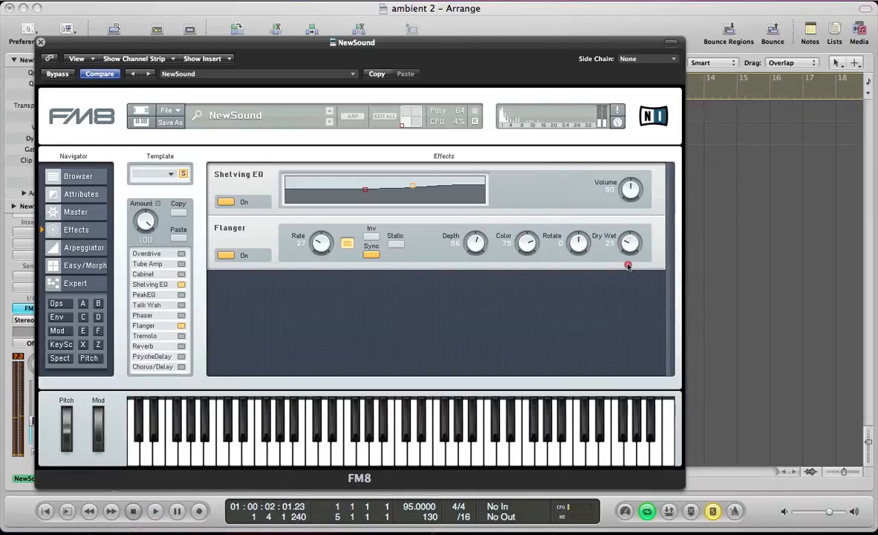
Reduce the Flanger's Dry Wet mix to 17 while auditioning the patch.
left_click_drag(627, 276, 627, 275)
key("space")
left_click_drag(626, 243, 627, 237)
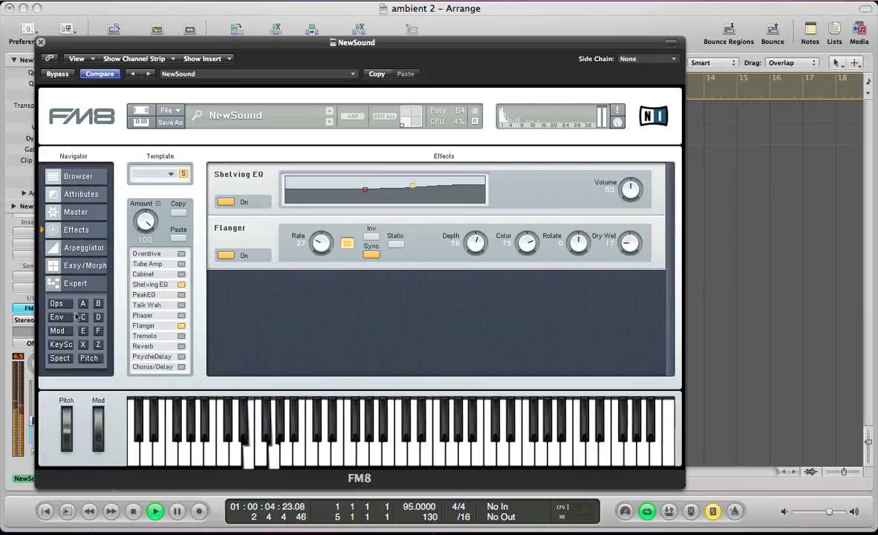
Set the master Output Volume to 49 while the patch plays, stop playback and return to the effects page.
left_click(82, 213)
left_click_drag(146, 186, 142, 215)
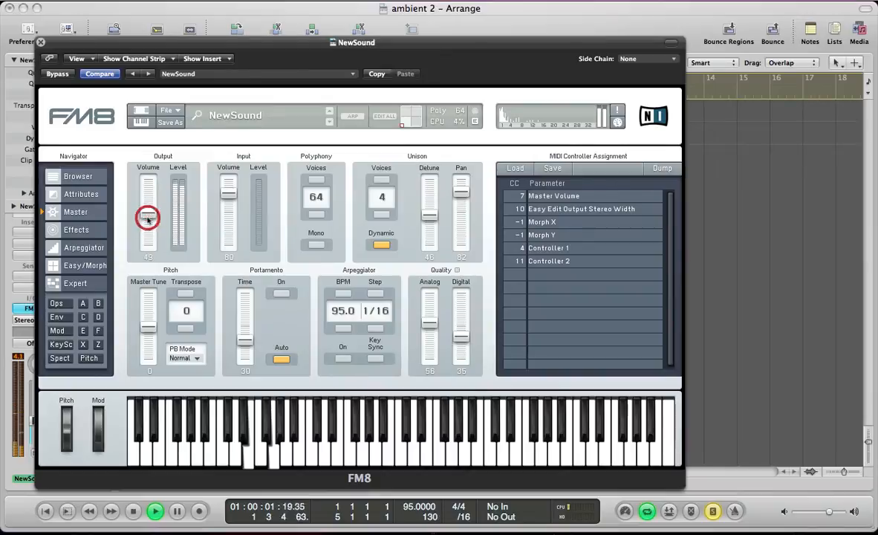
left_click(80, 229)
key("space")
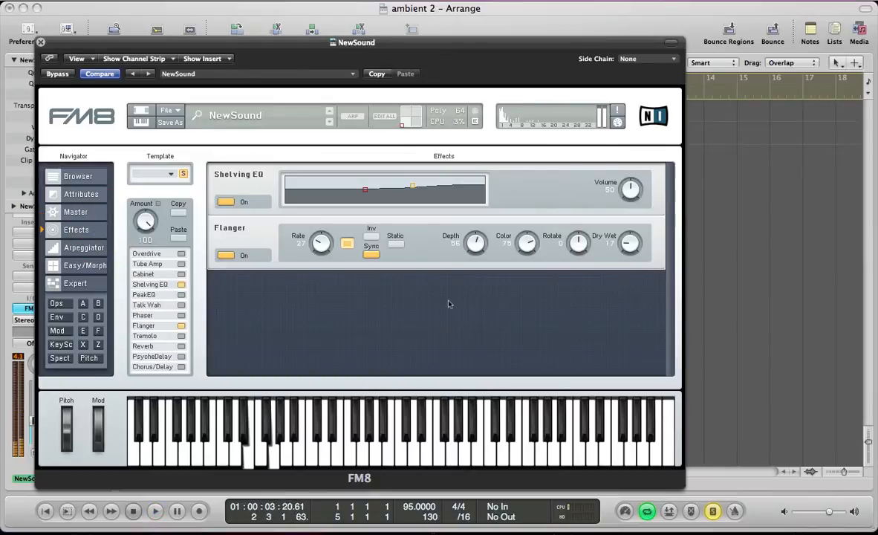
Enable the Reverb effect with its Time at 68 and audition the patch.
left_click(182, 347)
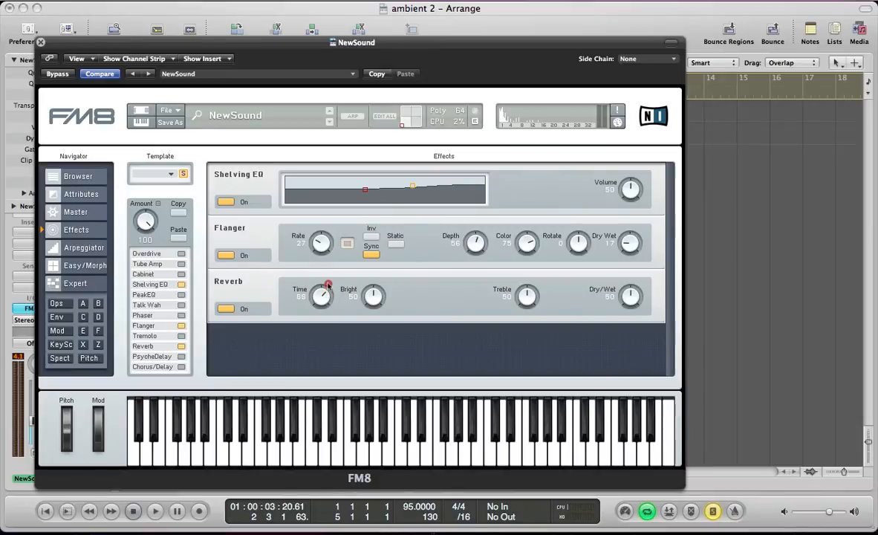
left_click(347, 242)
key("space")
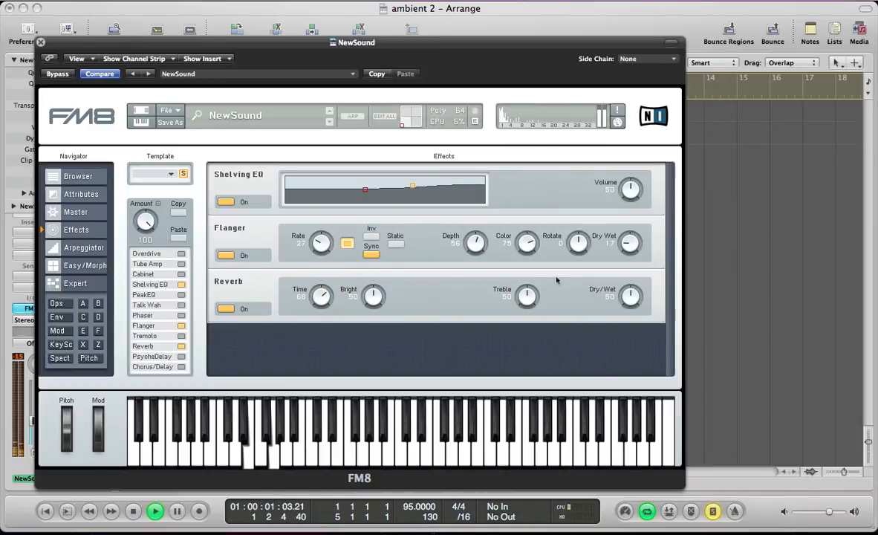
key("space")
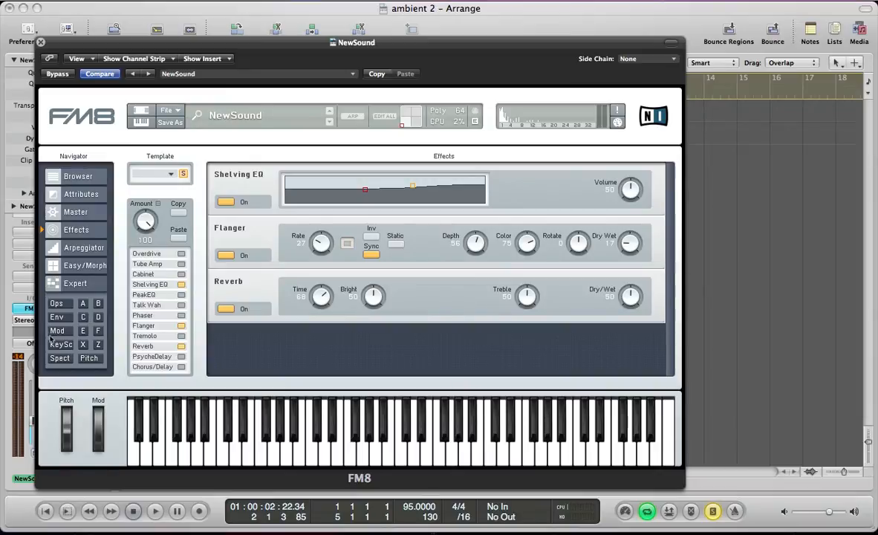
Route LFO 2 in the modulation matrix to B at 49, C at 44, D at 40, E at 46 and F at 44, and audition it.
left_click(58, 332)
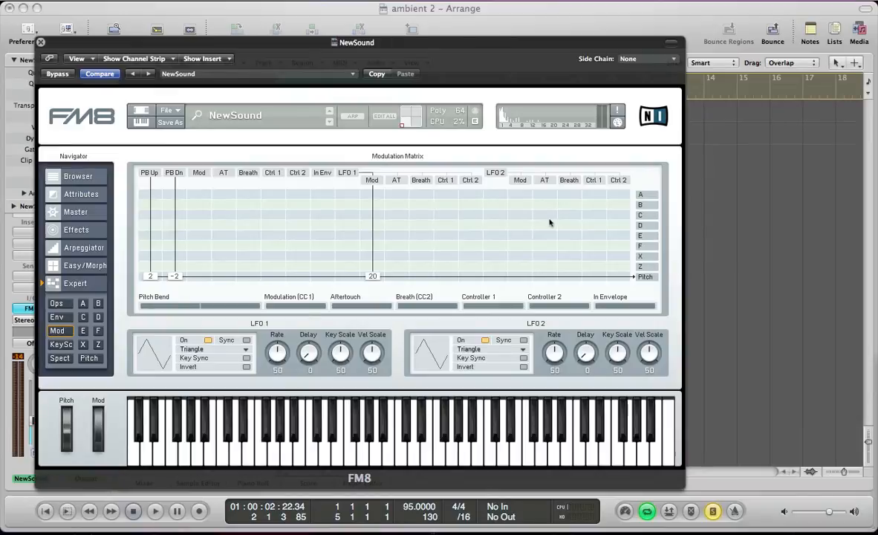
left_click(546, 205)
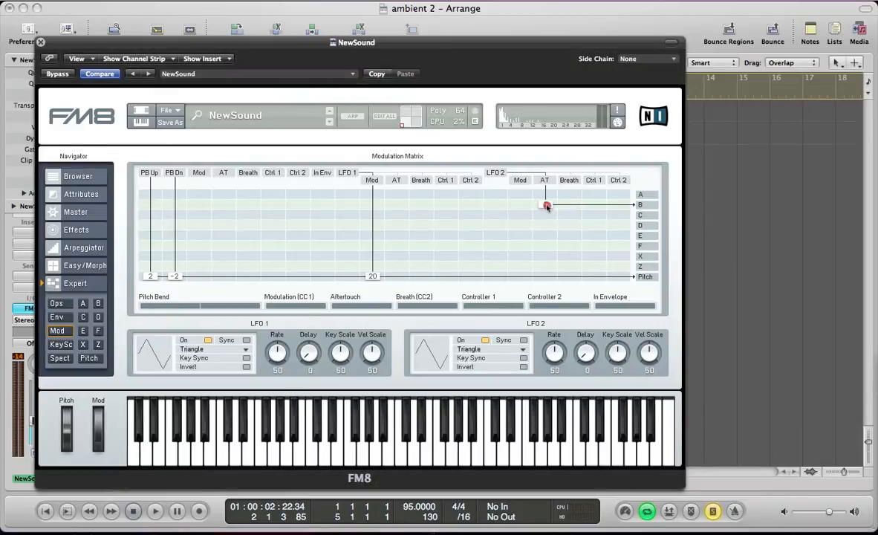
left_click_drag(500, 205, 501, 230)
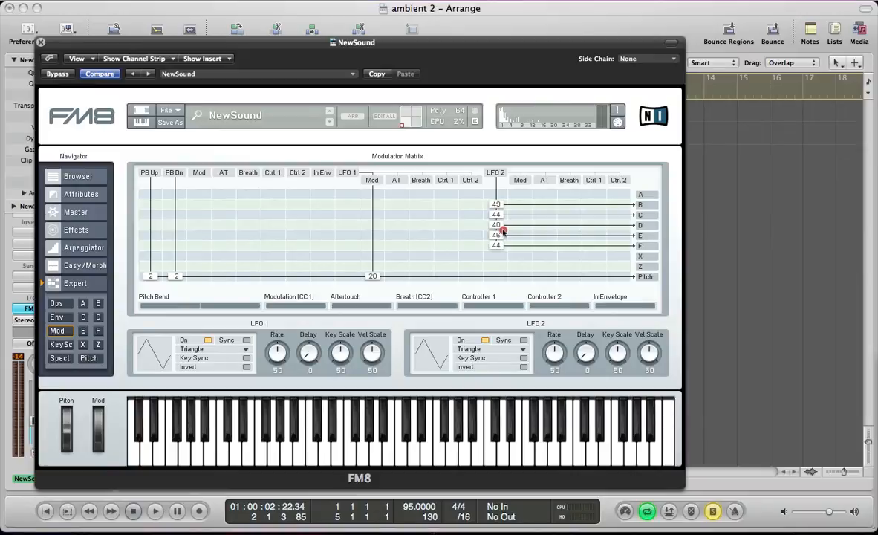
key("space")
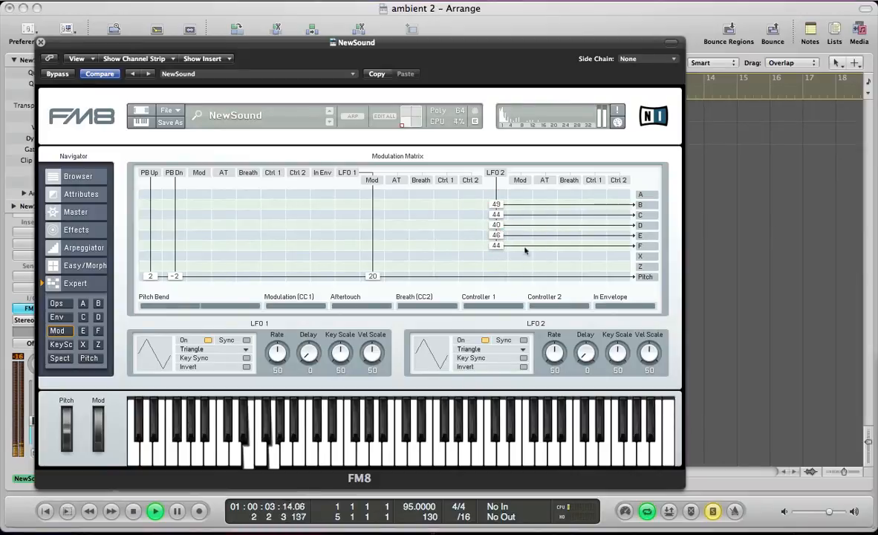
key("space")
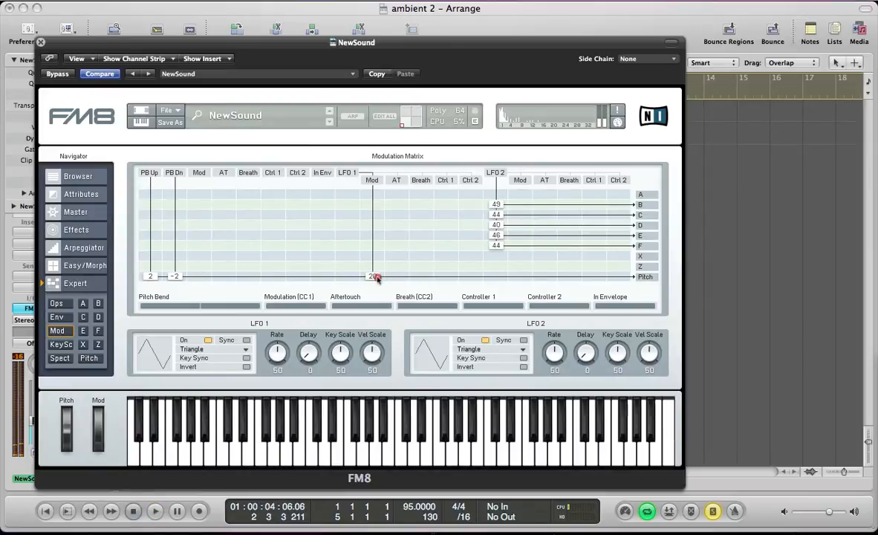
Move the LFO 1 pitch modulation from its Mod column to the direct LFO 1 column at 13, and audition it.
left_click_drag(376, 276, 355, 275)
key("space")
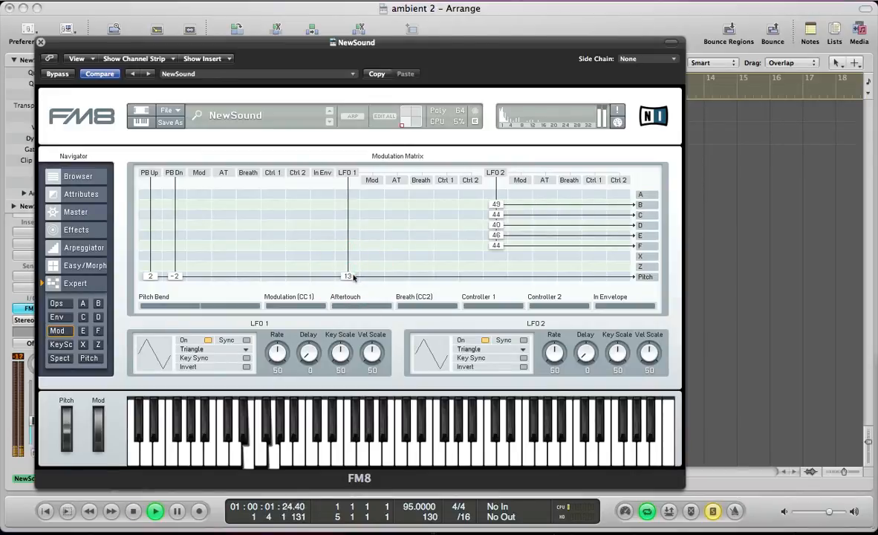
left_click_drag(354, 276, 352, 277)
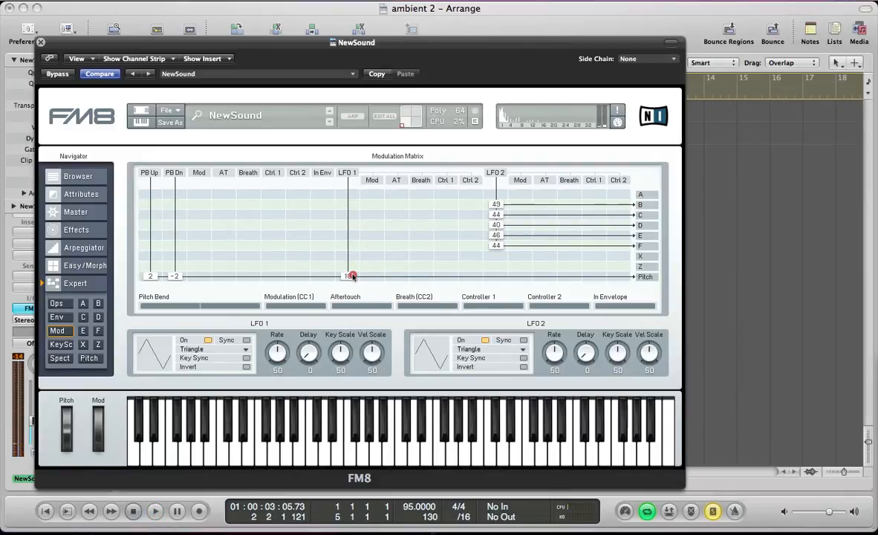
left_click_drag(353, 277, 353, 276)
Turn on Sync for LFO 2 and set its Key Scale and Vel Scale to 0.
left_click(524, 341)
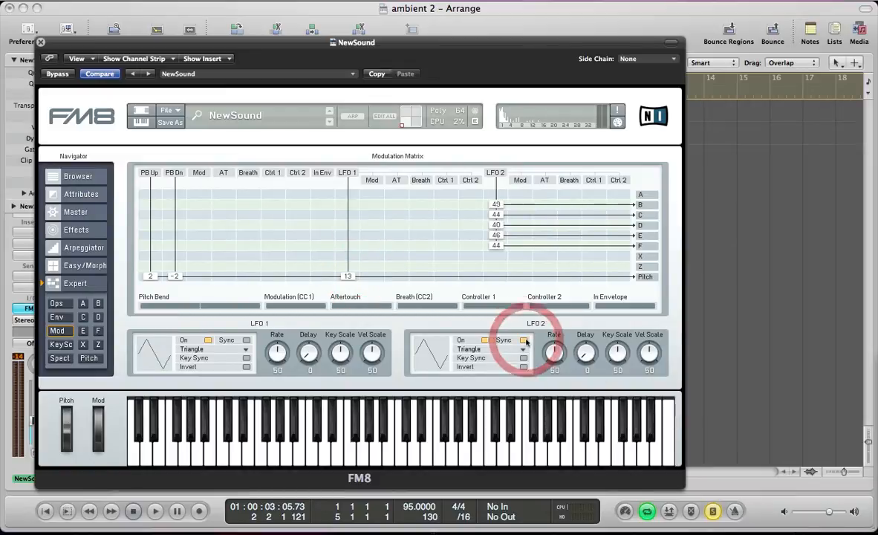
left_click_drag(614, 354, 618, 439)
left_click_drag(654, 350, 663, 479)
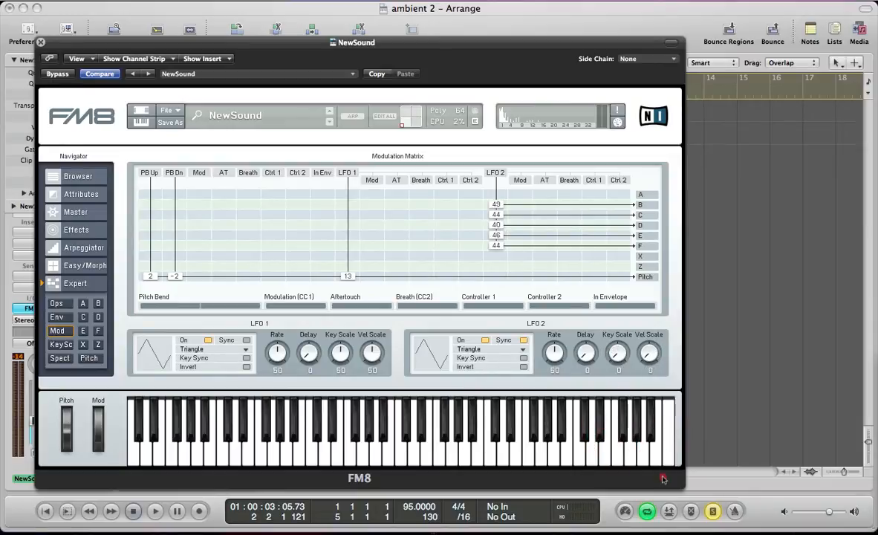
Set the LFO 2 modulation amounts to 45 for B, 57 for C and 51 for D during playback.
key("space")
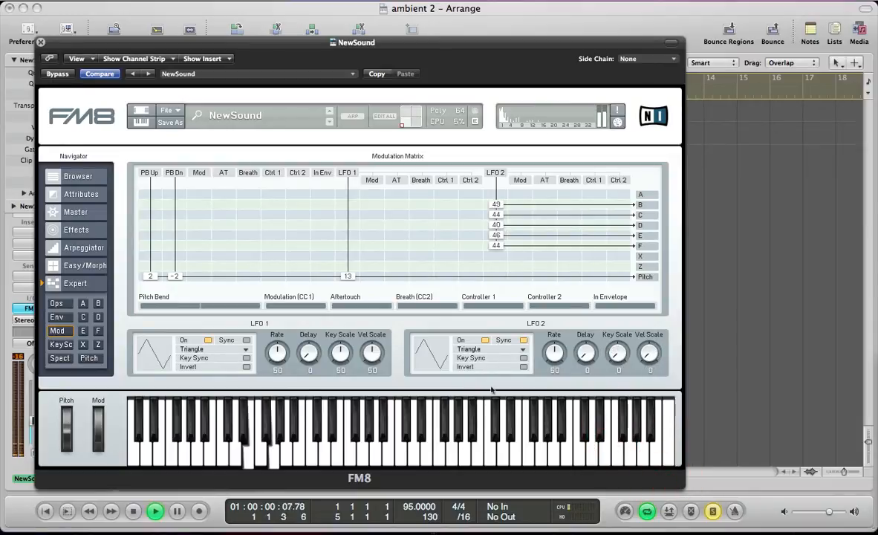
left_click(497, 222)
left_click_drag(498, 222, 500, 218)
left_click_drag(498, 227, 498, 209)
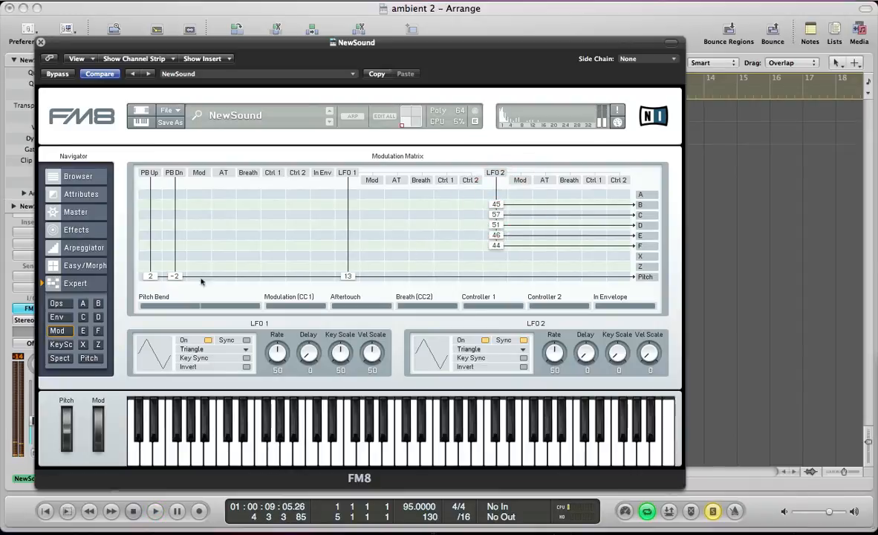
On operator Z, set filter 1 Cutoff to 0 and Reso to 23, lower Mix 1/2, and set Par/Ser to 27.
left_click(96, 344)
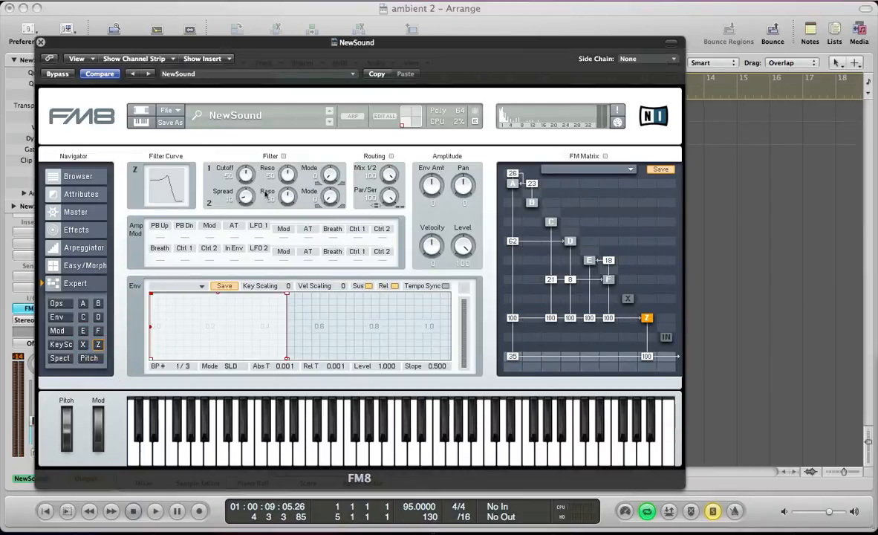
left_click(253, 226)
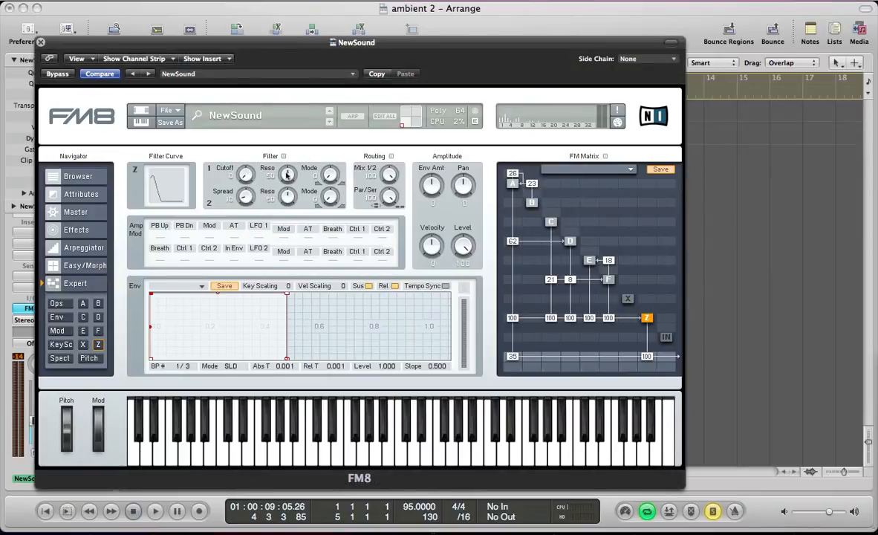
left_click_drag(287, 174, 285, 197)
left_click_drag(392, 173, 395, 297)
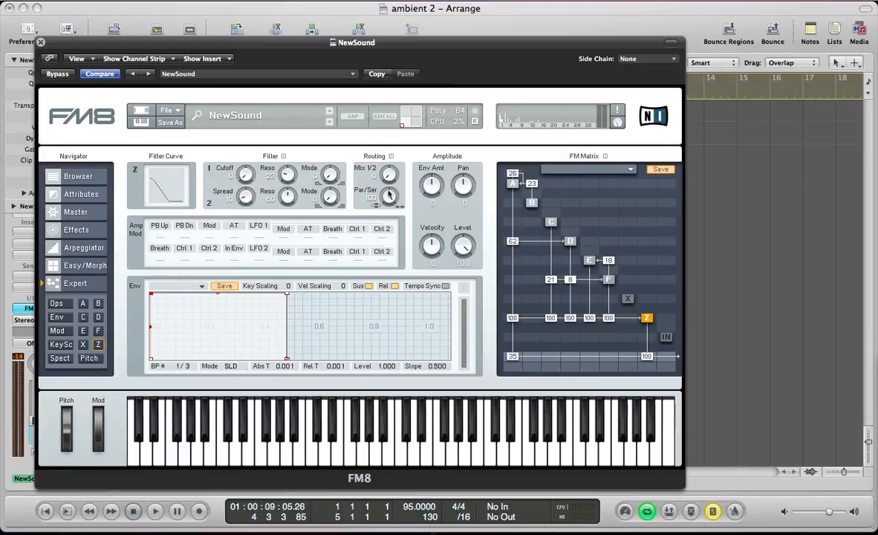
left_click_drag(386, 191, 381, 248)
Set operator Z's Env Amt to 100 and audition the patch.
left_click(430, 188)
left_click_drag(429, 181, 421, 84)
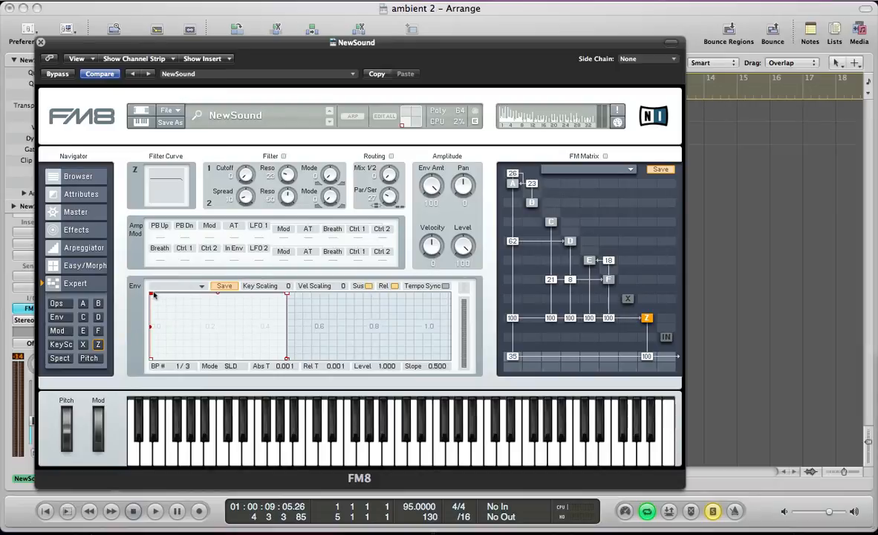
key("space")
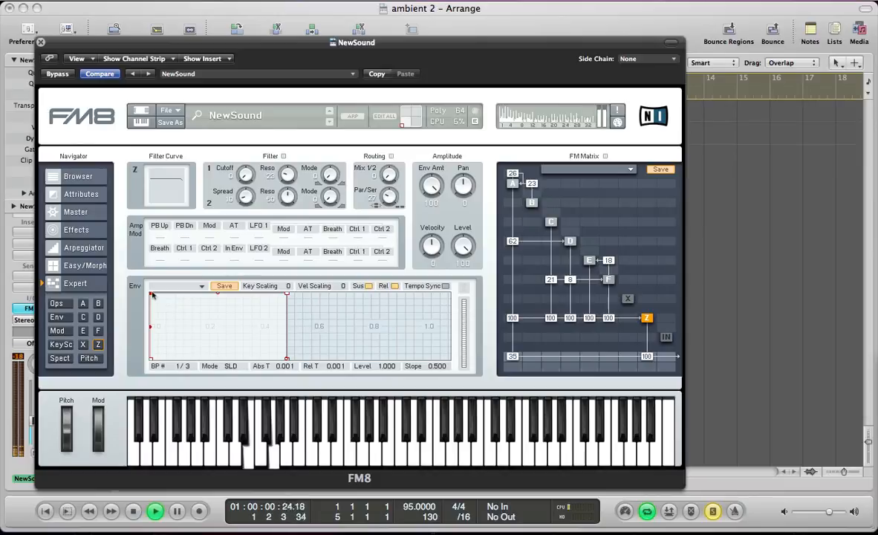
key("space")
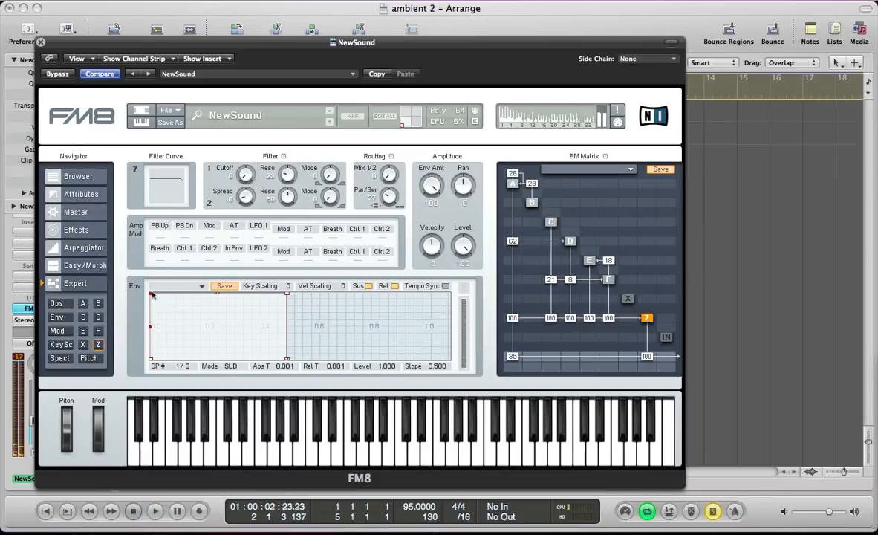
Shape Z's envelope with breakpoint 1 at time 0.510, level 0.551 and breakpoint 2 at time 0.987, level 0, and start playback.
left_click_drag(152, 295, 289, 322)
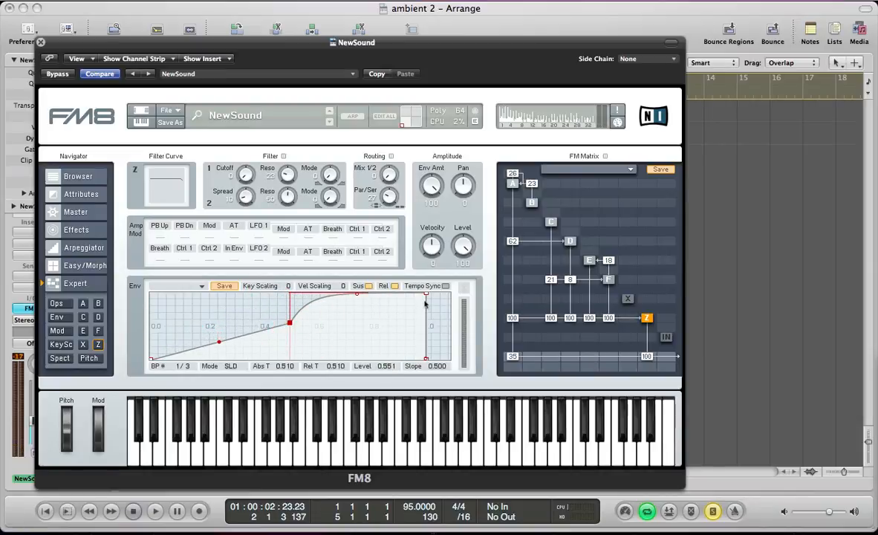
left_click_drag(426, 296, 420, 360)
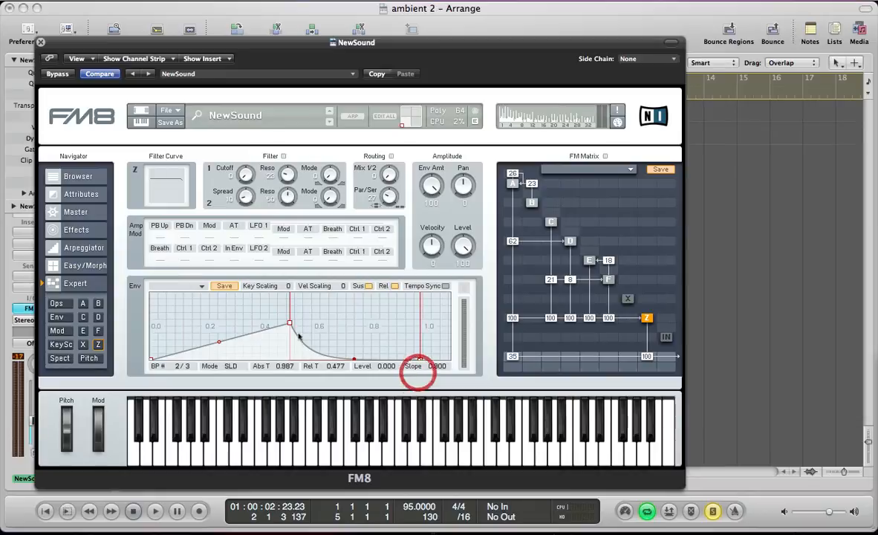
key("space")
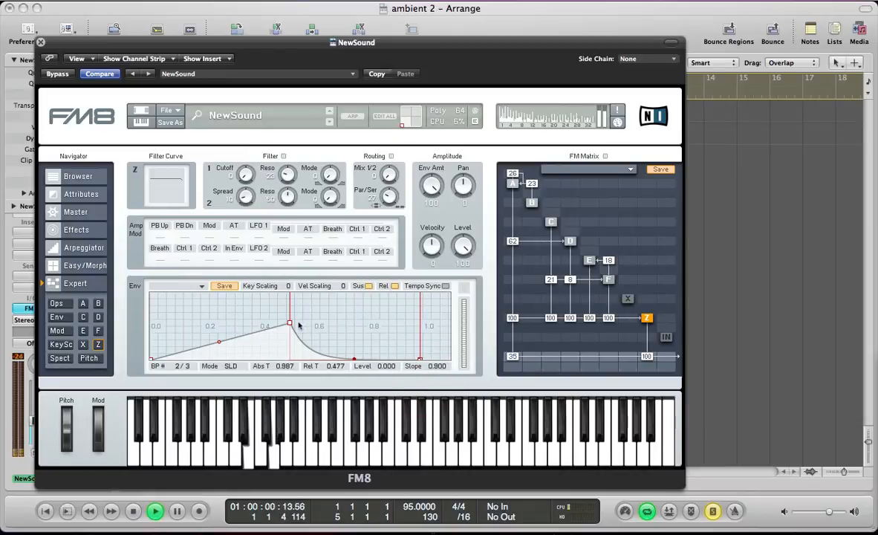
Lengthen the rise of Z's envelope by moving breakpoint 1 to time 2.361 at level 0.500, and audition it.
left_click(290, 324)
left_click_drag(290, 325, 294, 321)
key("space")
left_click_drag(206, 336, 205, 357)
left_click_drag(196, 303, 377, 327)
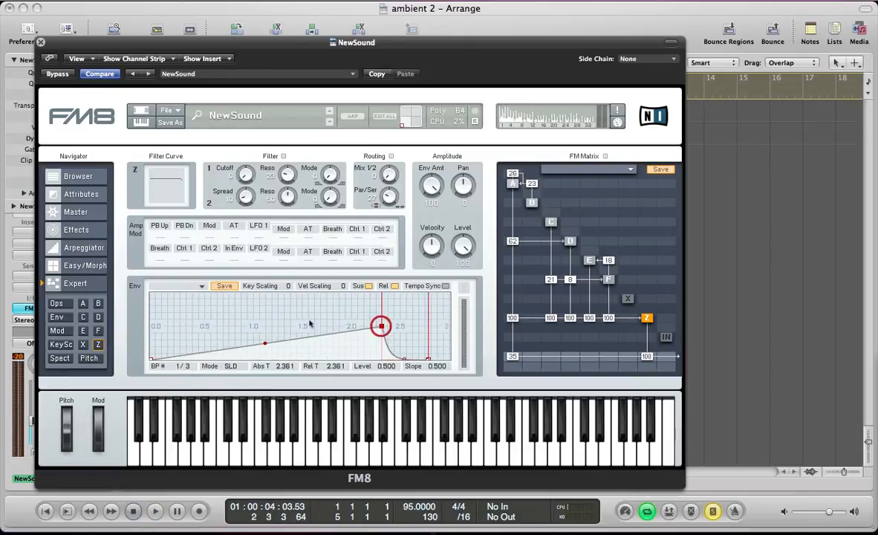
key("space")
left_click_drag(214, 321, 220, 329)
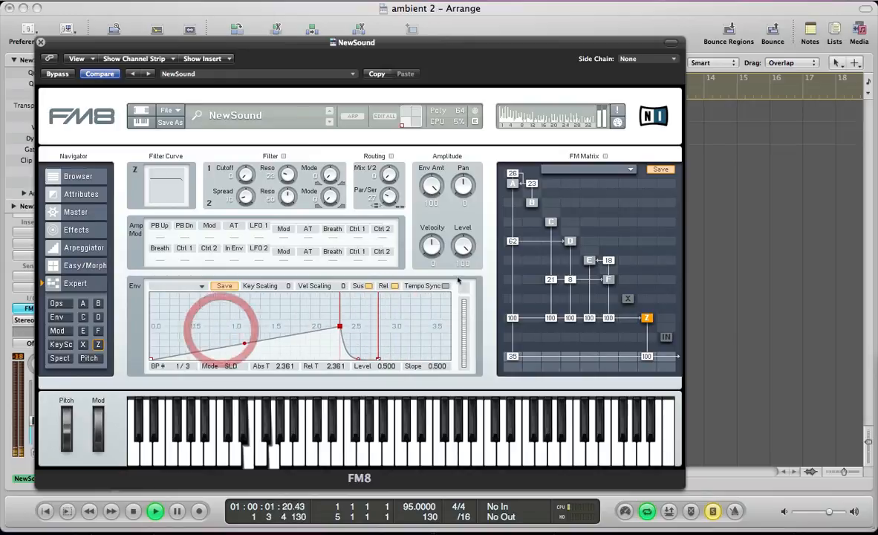
Enable Tempo Sync for Z's envelope and move breakpoint 1 to time 4.250 at level 0.480 during playback.
left_click(446, 287)
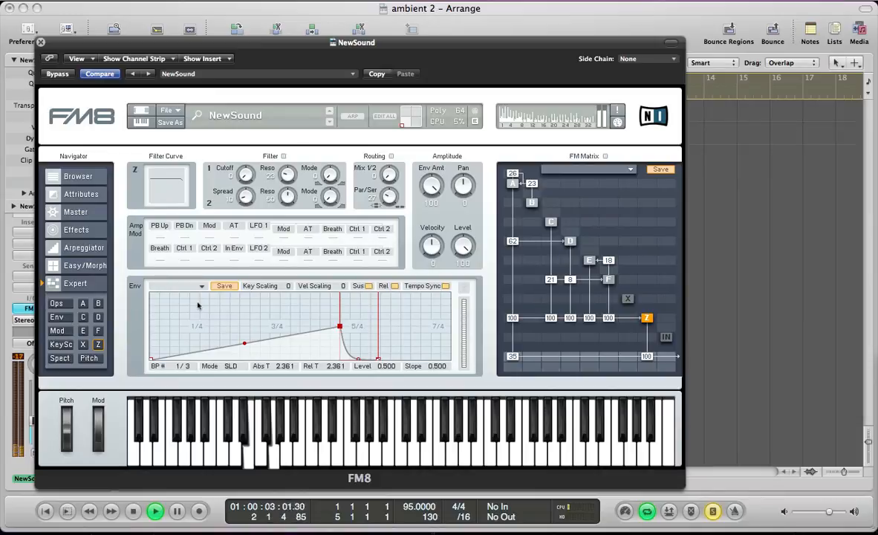
left_click_drag(340, 328, 389, 327)
left_click_drag(229, 313, 228, 365)
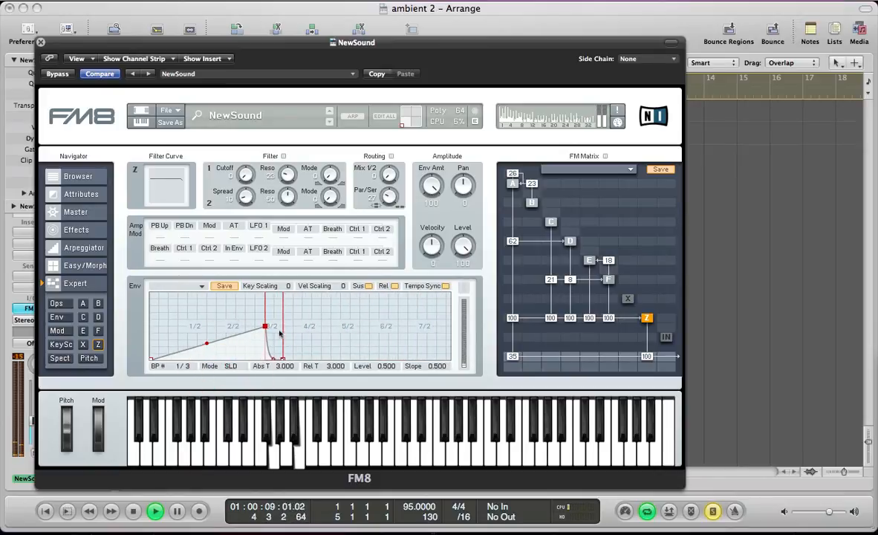
left_click_drag(266, 327, 312, 327)
left_click_drag(190, 318, 194, 363)
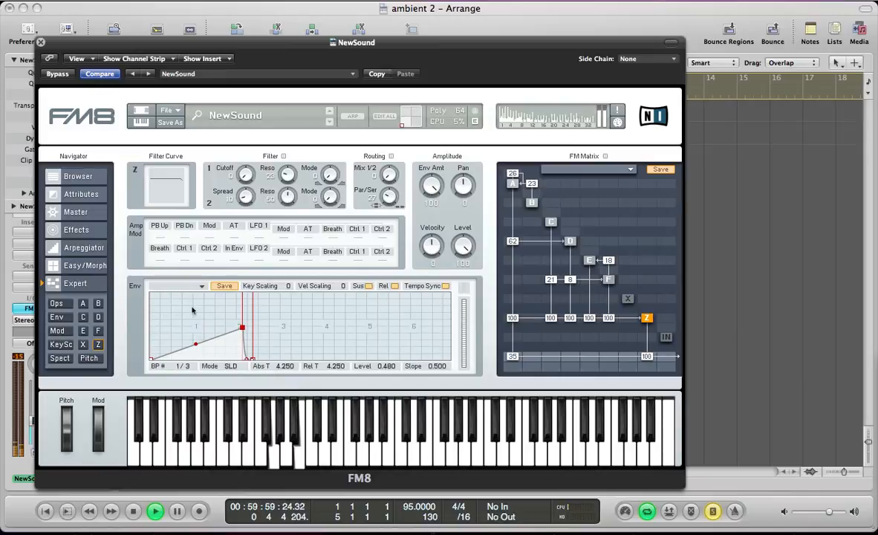
key("space")
Close the synth window, play the pad unsoloed with the beat, raise the NewSound fader to -8.4, and reopen the synth.
key("super+w")
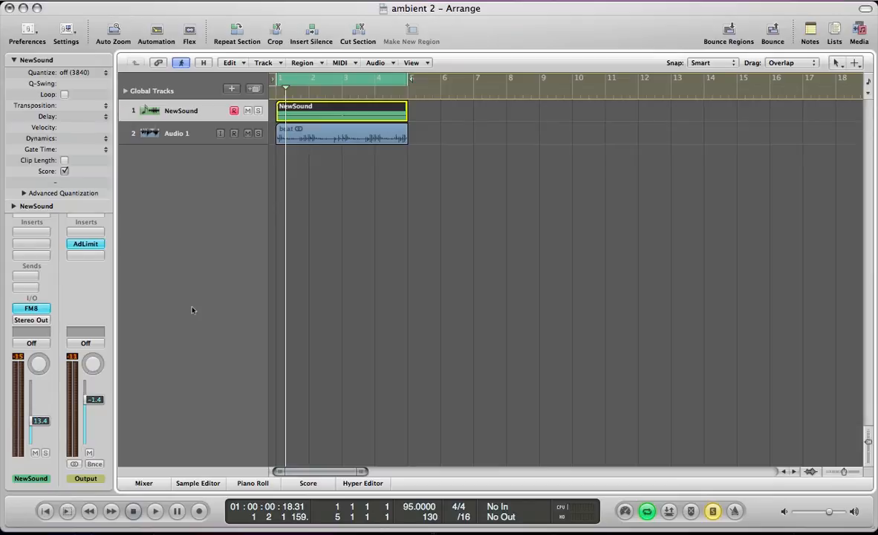
key("space")
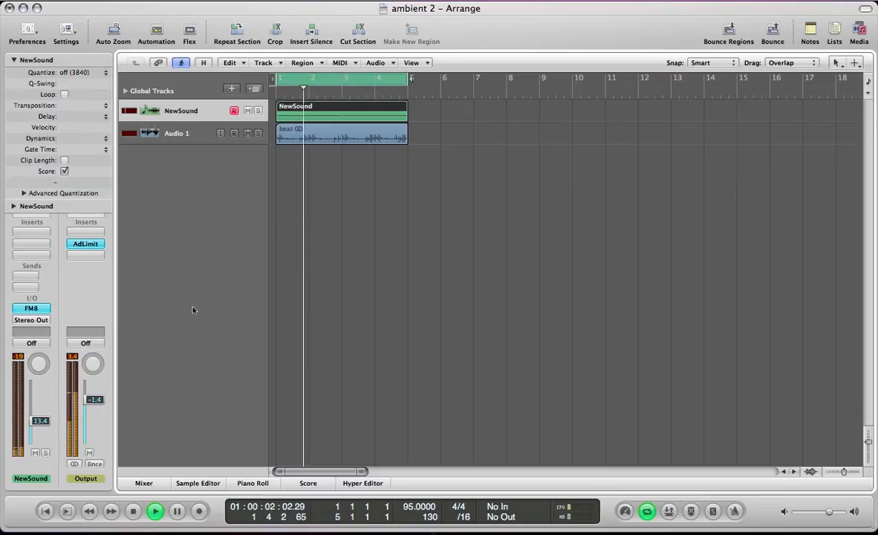
left_click_drag(44, 420, 42, 402)
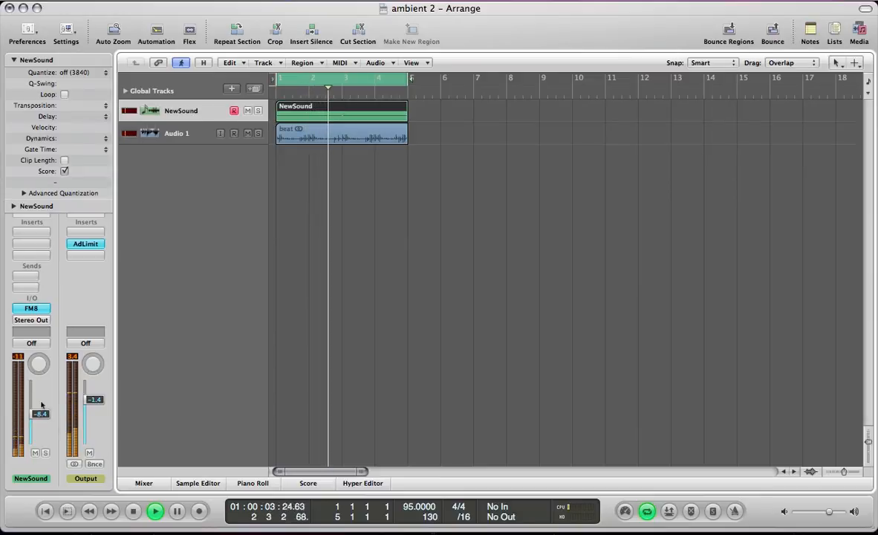
key("space")
key("v")
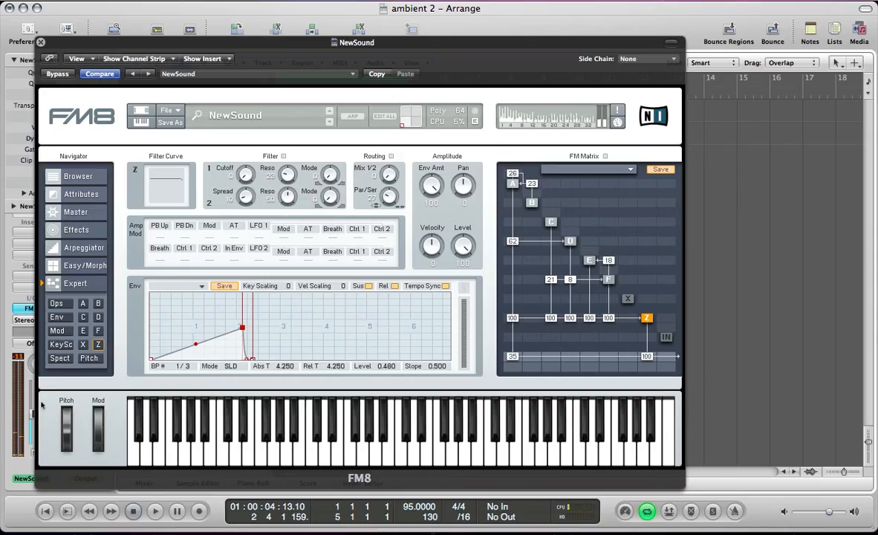